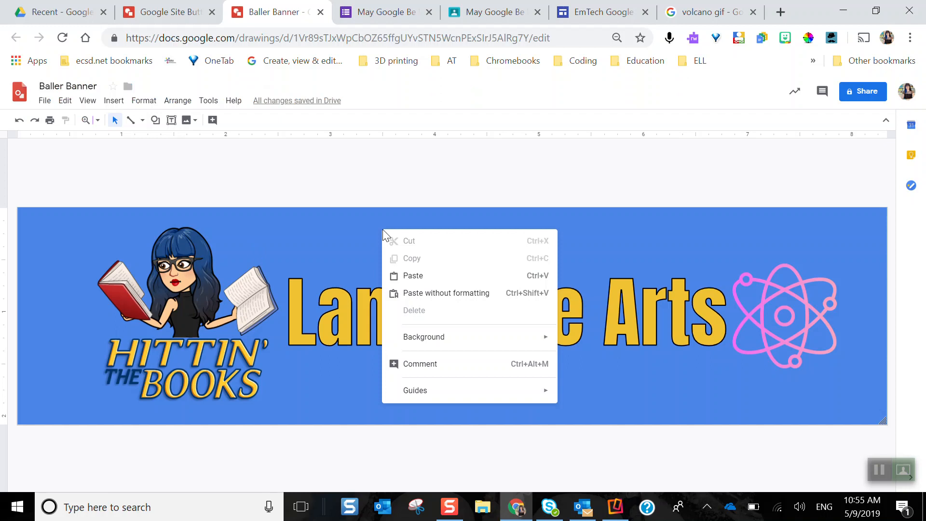
pyautogui.moveTo(478, 345)
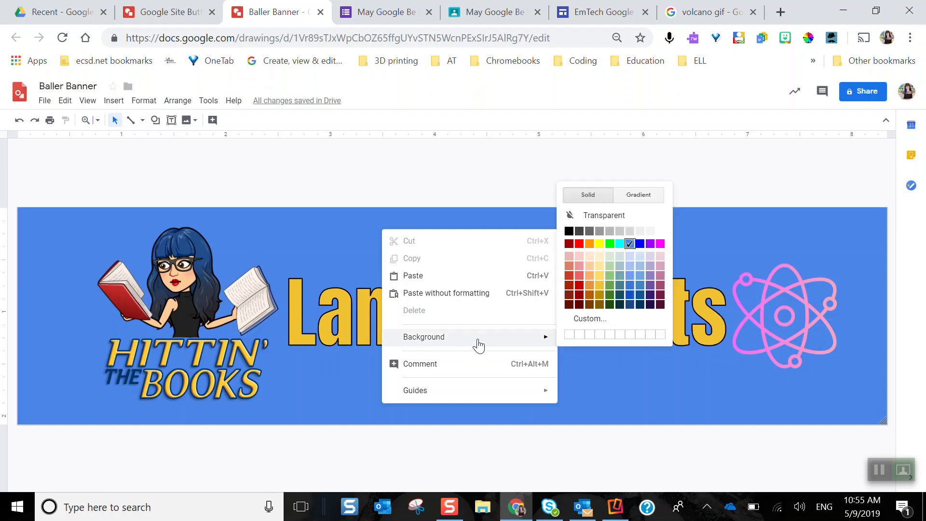
pyautogui.click(317, 244)
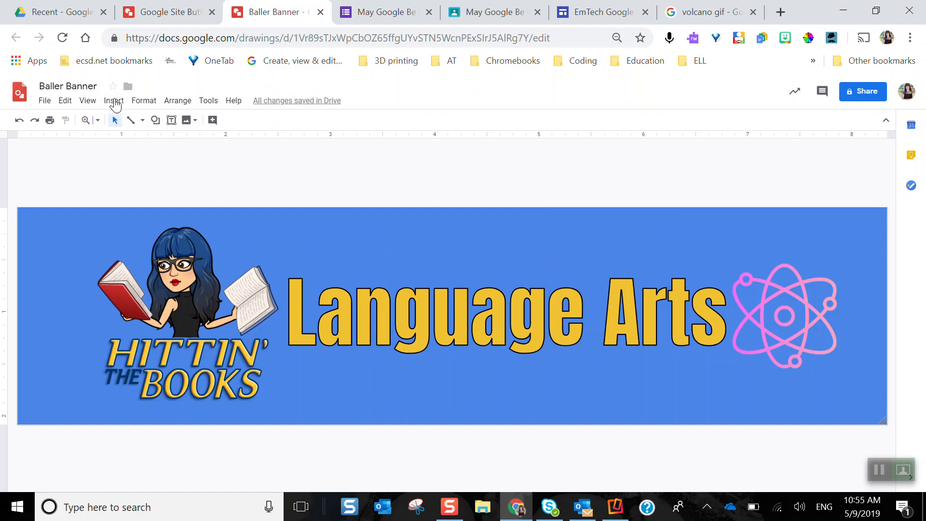
pyautogui.click(114, 101)
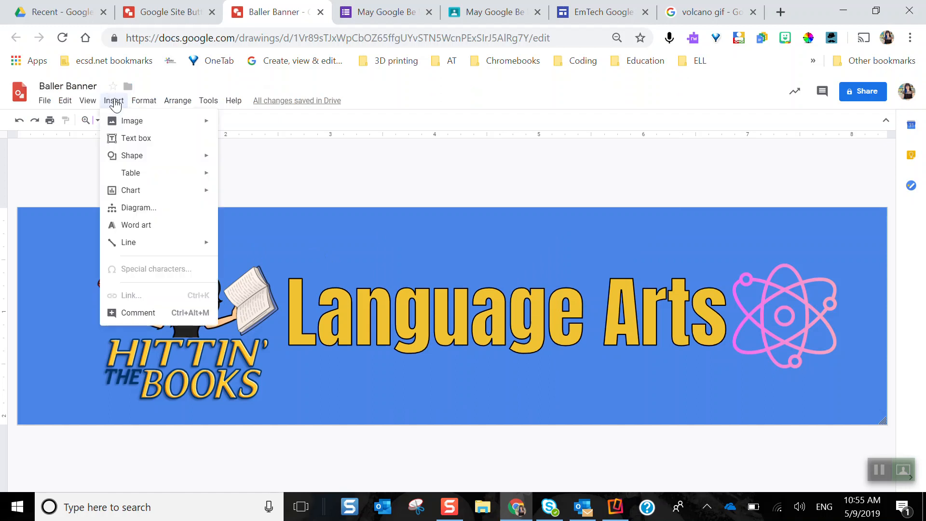
pyautogui.click(157, 223)
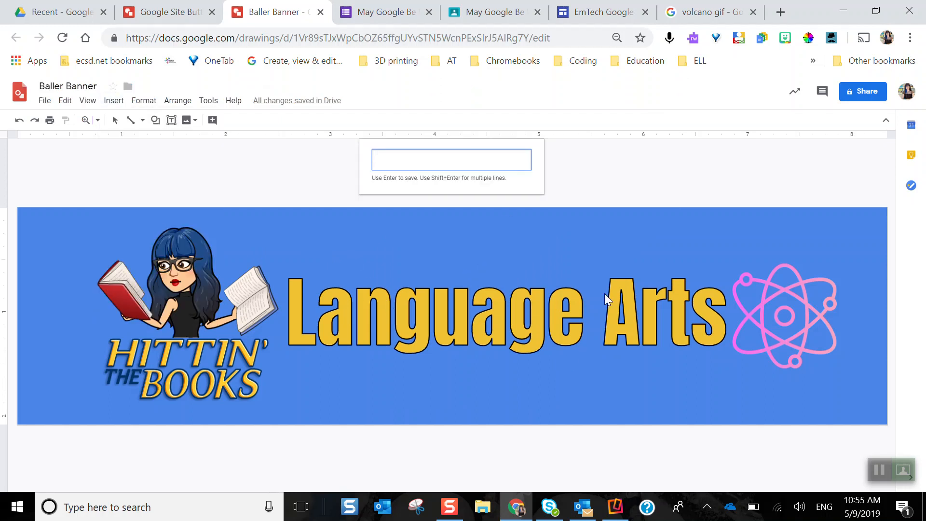
pyautogui.click(618, 186)
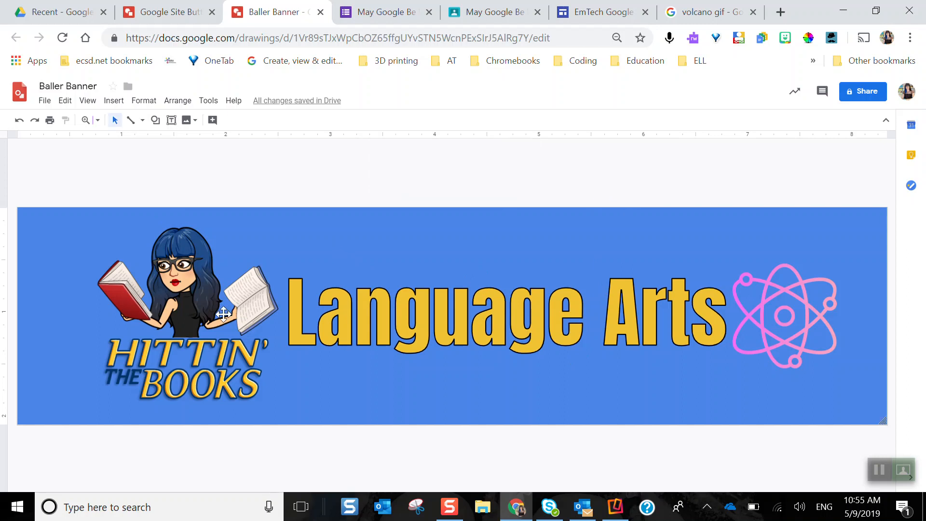
pyautogui.click(221, 319)
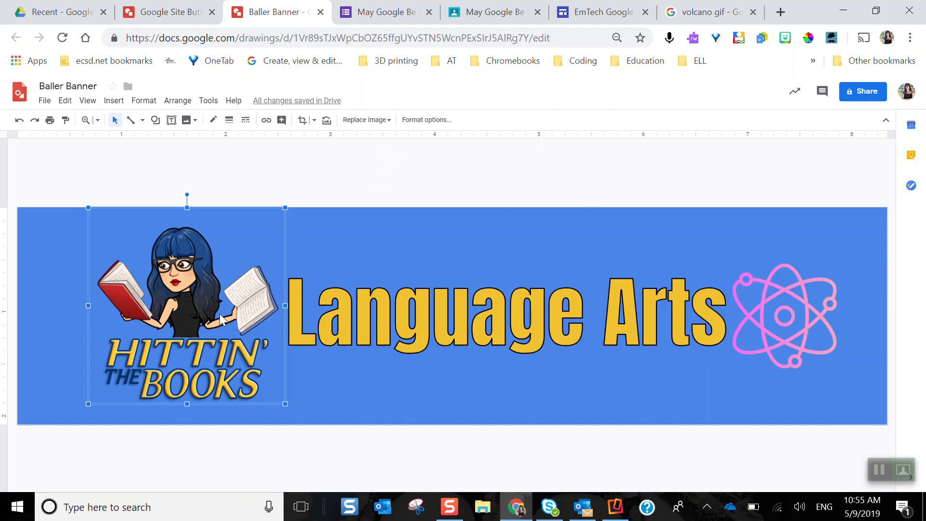
pyautogui.click(576, 189)
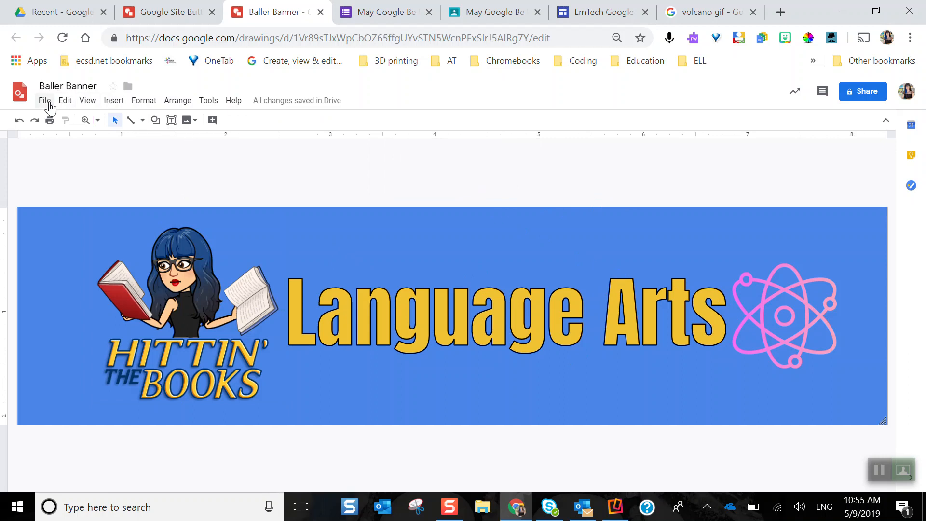
# Download the Language Arts banner drawing as a PNG image named 2
pyautogui.click(44, 100)
pyautogui.moveTo(116, 212)
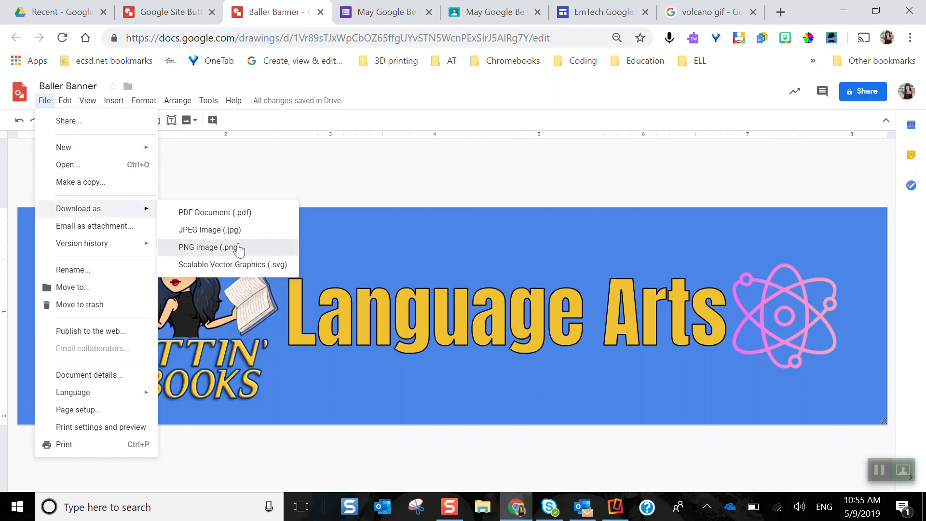
pyautogui.click(240, 248)
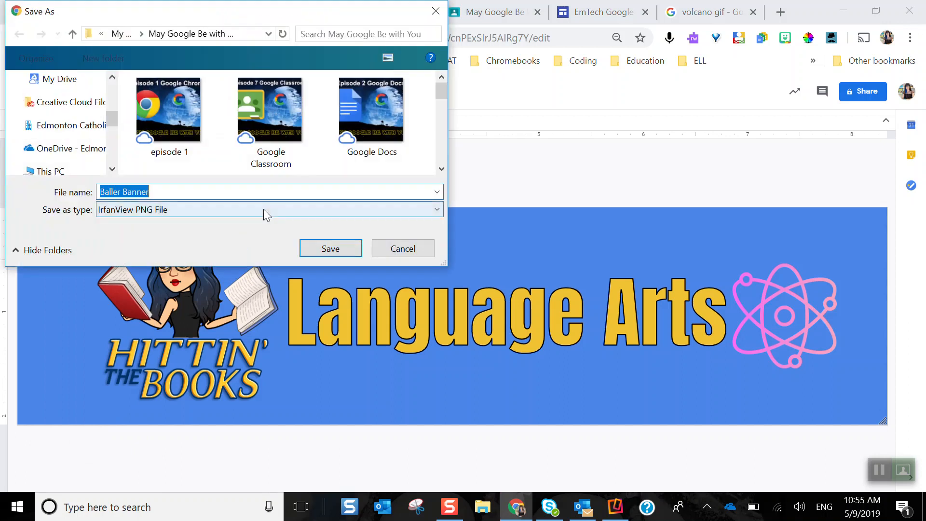
pyautogui.write('2')
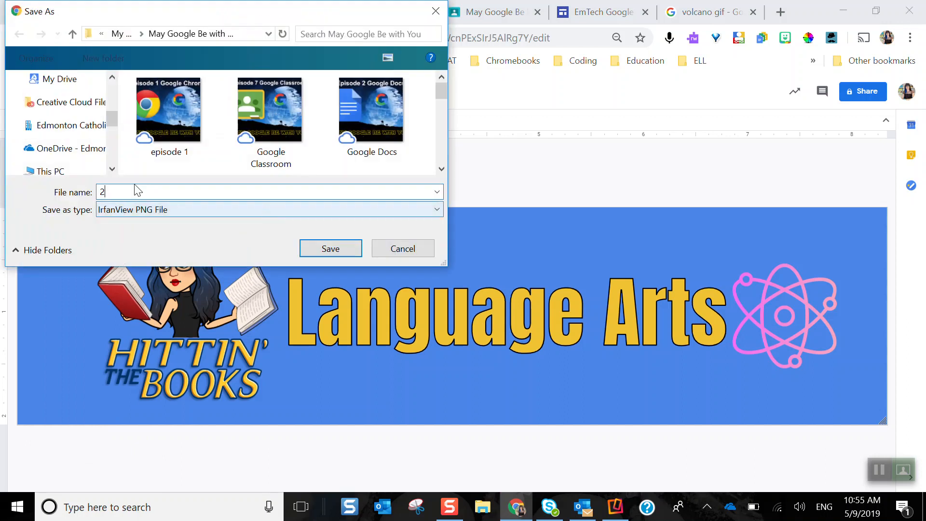
pyautogui.click(327, 248)
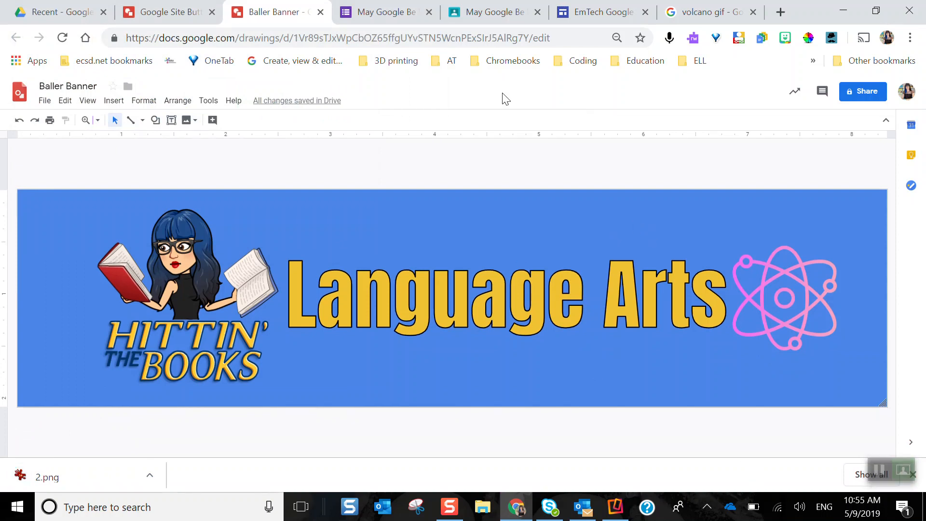
# Switch to the May Google Be With You class in Google Classroom and upload the banner image 2 as its header photo
pyautogui.click(491, 13)
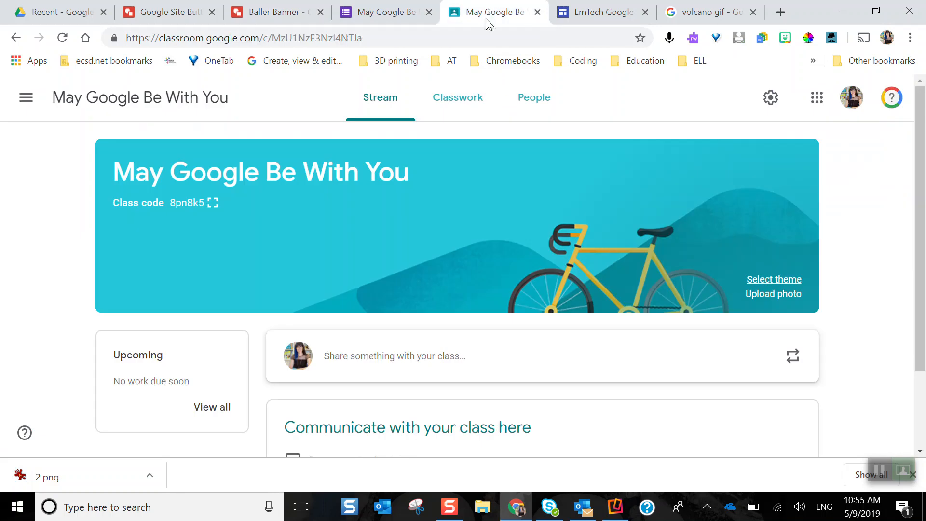
pyautogui.click(774, 297)
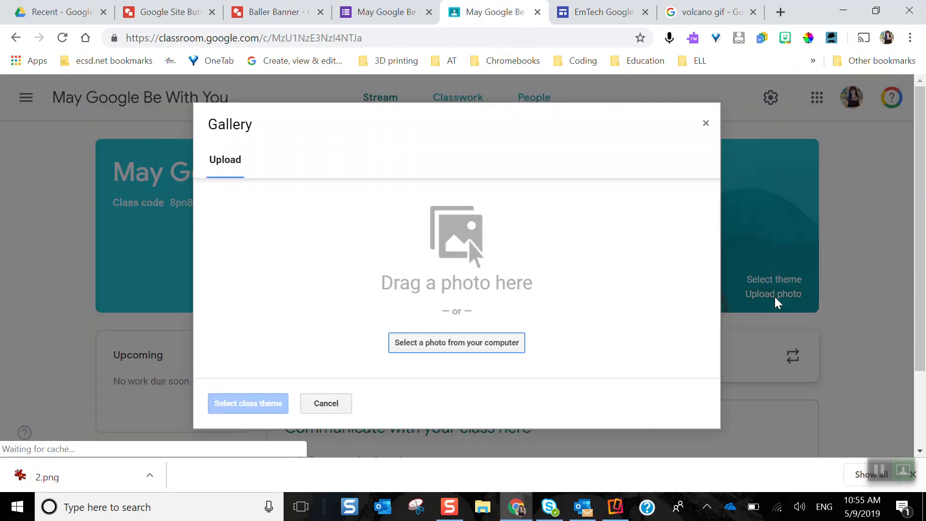
pyautogui.click(445, 348)
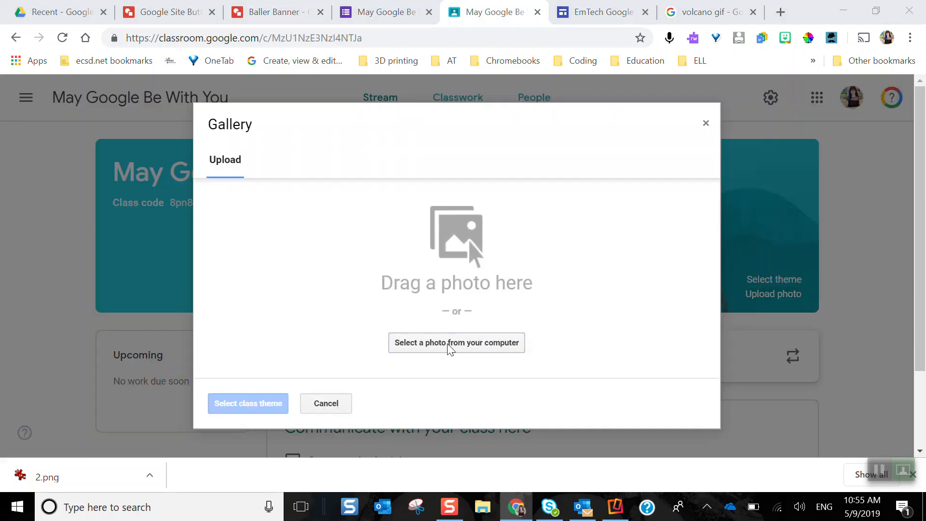
pyautogui.click(271, 151)
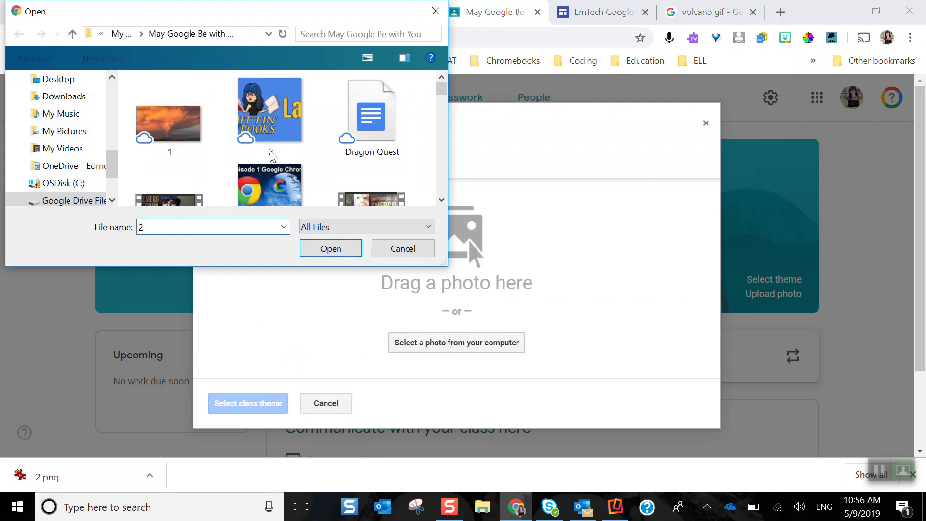
pyautogui.click(328, 247)
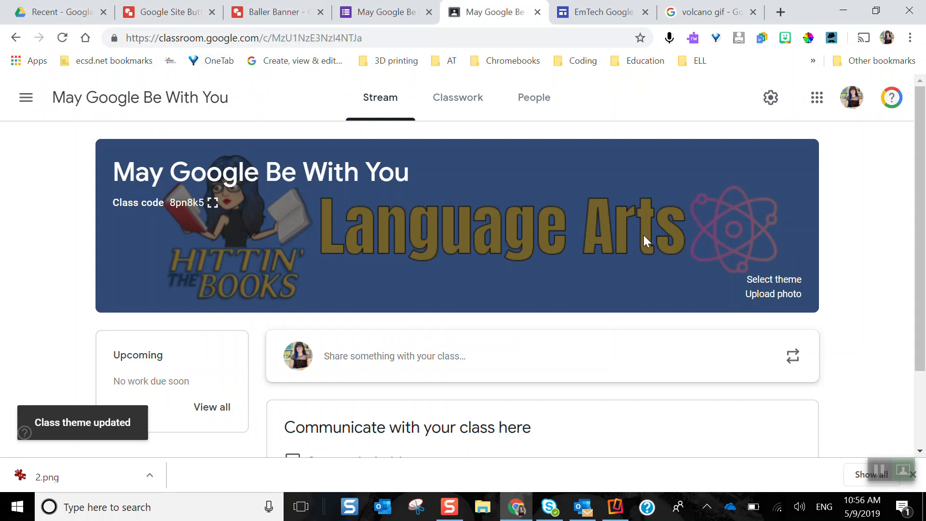
pyautogui.click(903, 472)
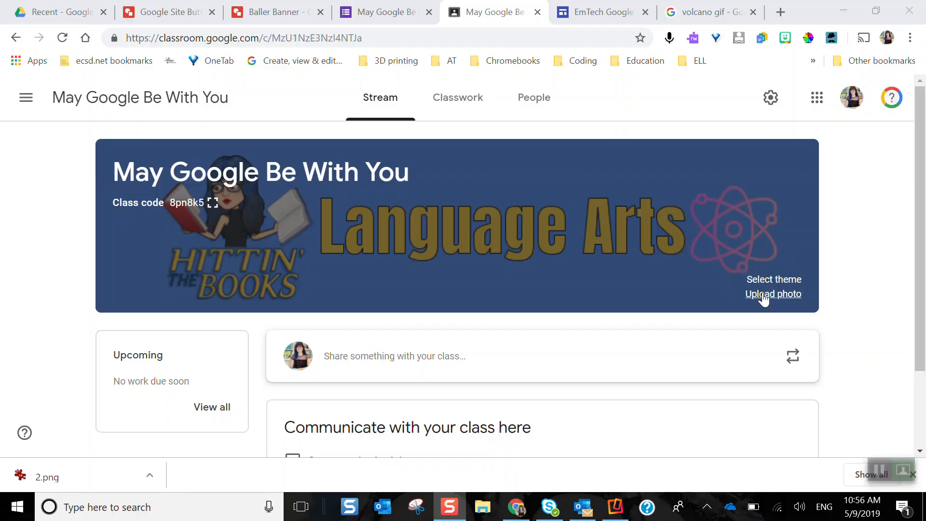
# View the volcano GIF in the image search results, then upload the volcano image 1 as the class's new theme photo
pyautogui.click(696, 10)
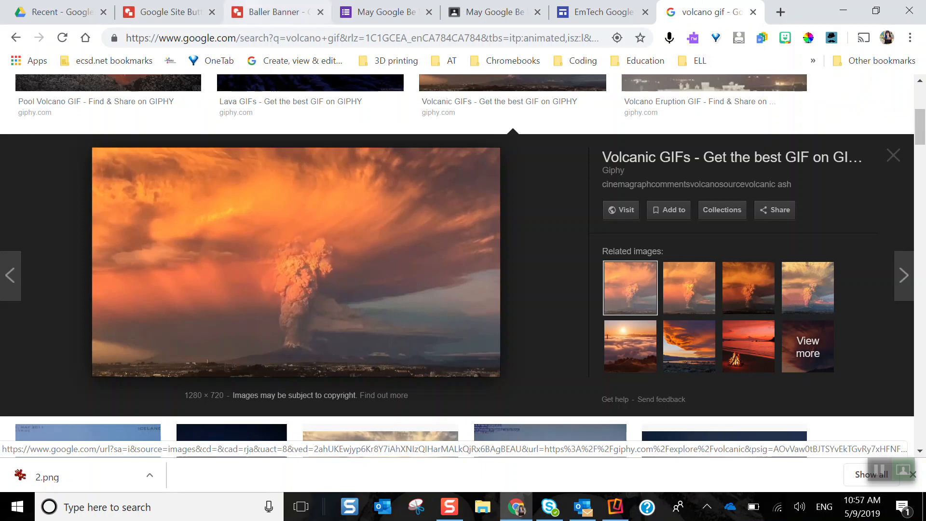
pyautogui.click(511, 12)
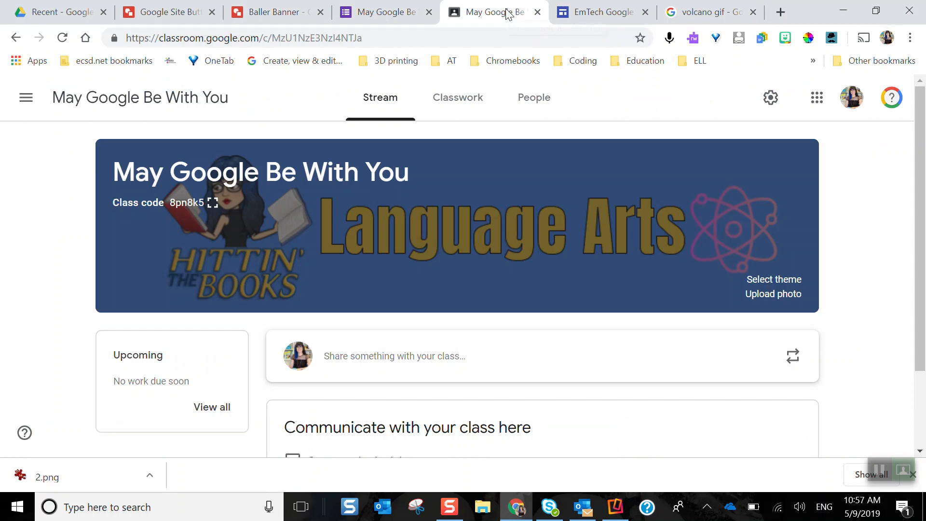
pyautogui.click(765, 294)
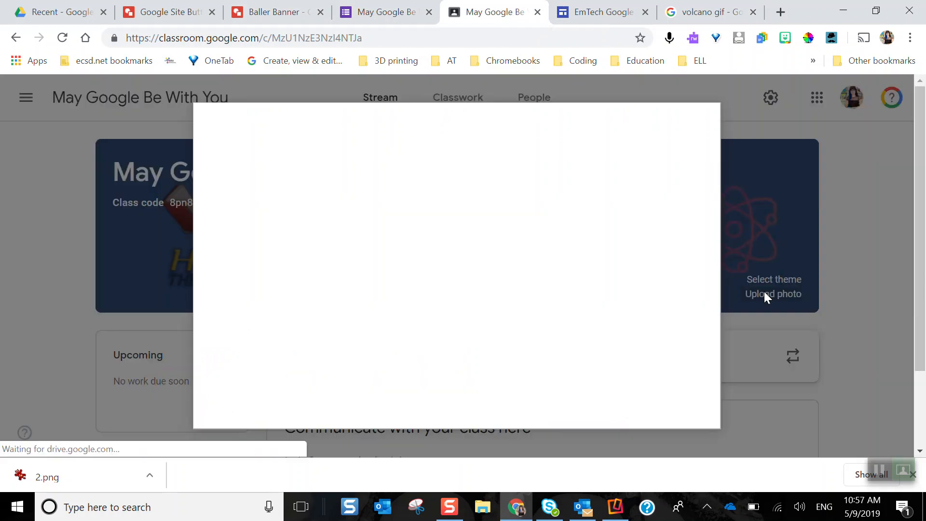
pyautogui.click(448, 343)
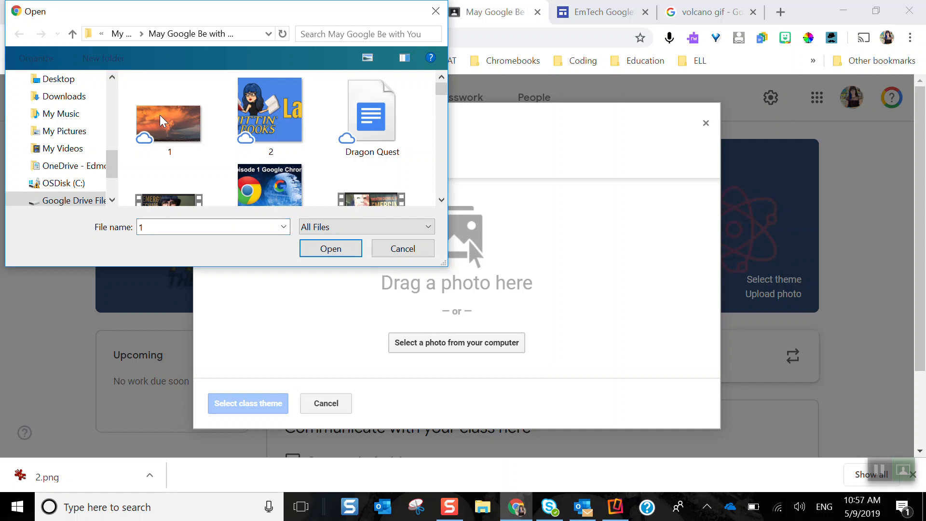
pyautogui.click(331, 248)
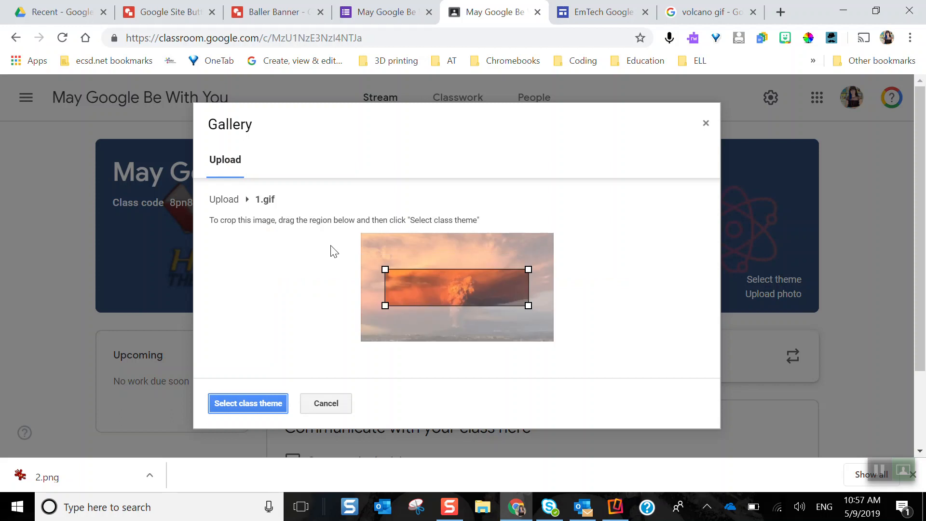
# Crop 1.gif to a full-width band over the eruption plume and apply it as the class theme
pyautogui.moveTo(385, 306); pyautogui.dragTo(337, 320)
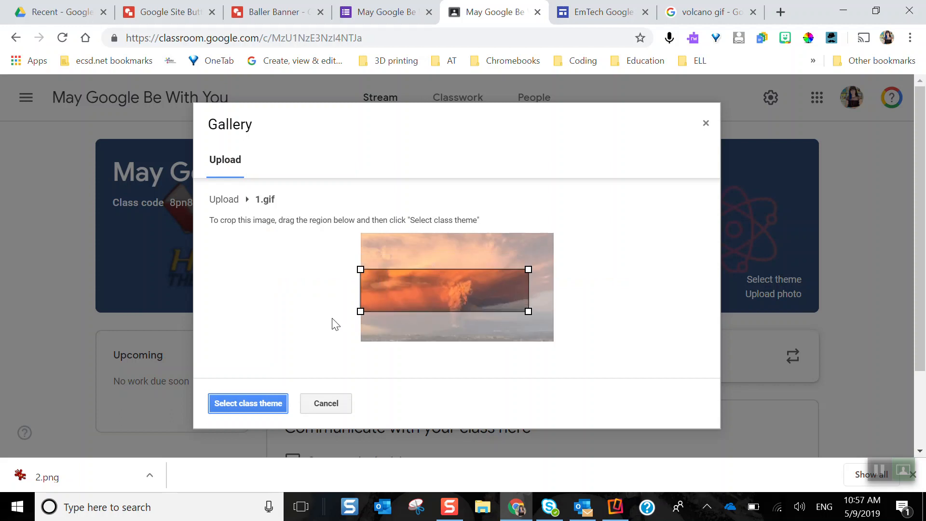
pyautogui.moveTo(529, 311); pyautogui.dragTo(602, 347)
pyautogui.moveTo(514, 298); pyautogui.dragTo(515, 307)
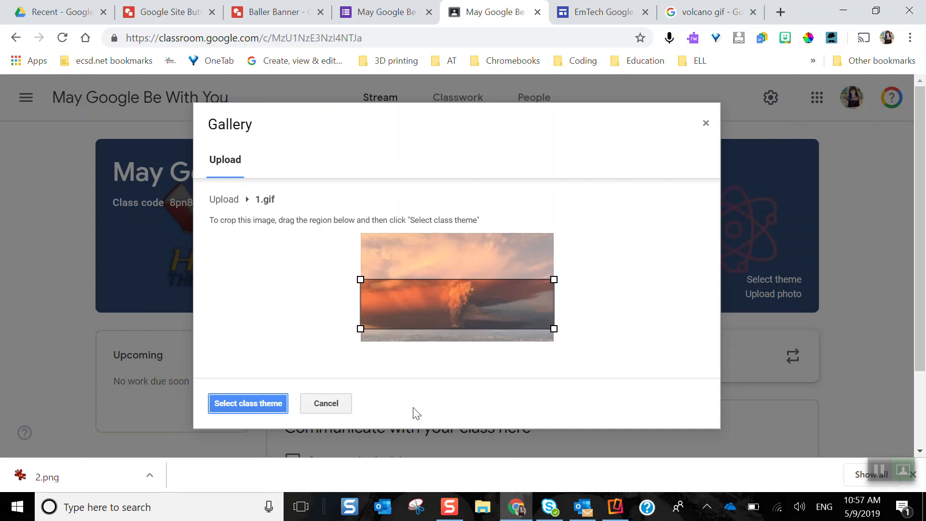
pyautogui.click(261, 404)
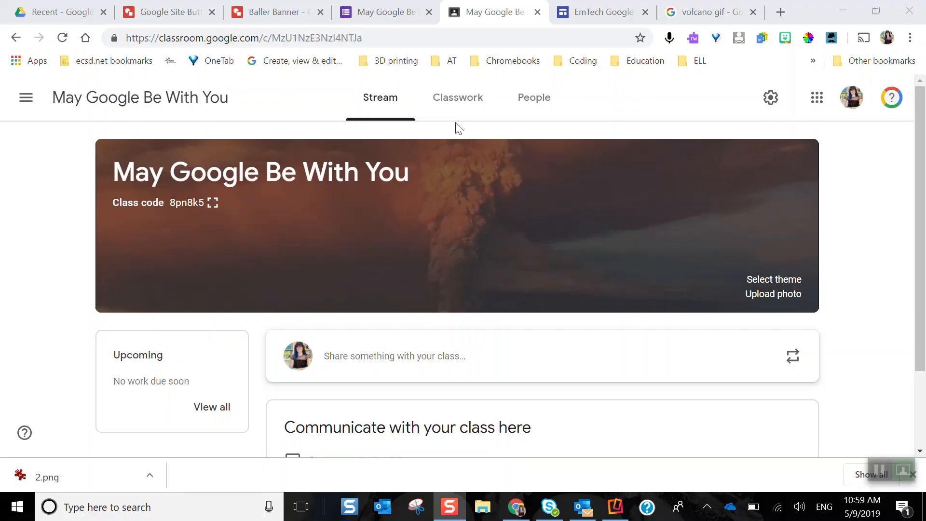
# Start a new assignment in the Classwork section of the May Google Be With You class
pyautogui.scroll(-2, 577, 352)
pyautogui.scroll(2, 577, 352)
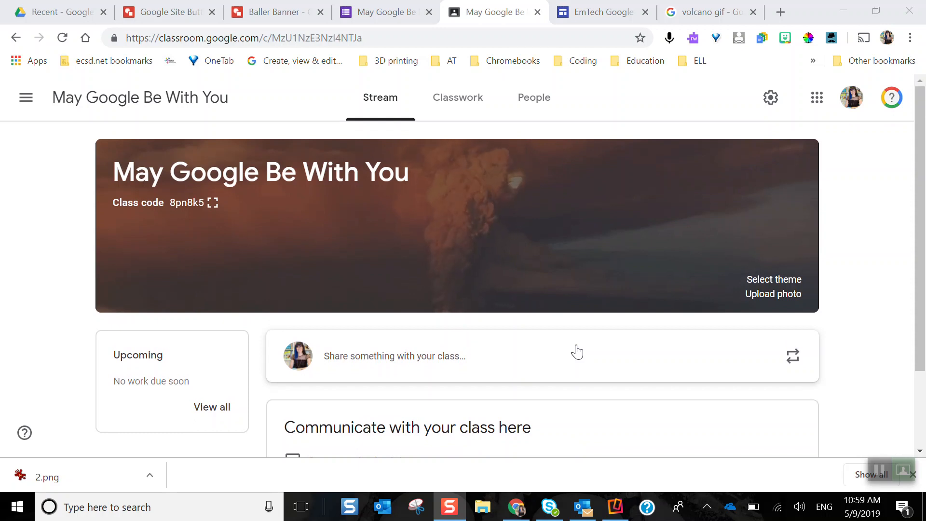
pyautogui.click(458, 102)
pyautogui.click(459, 103)
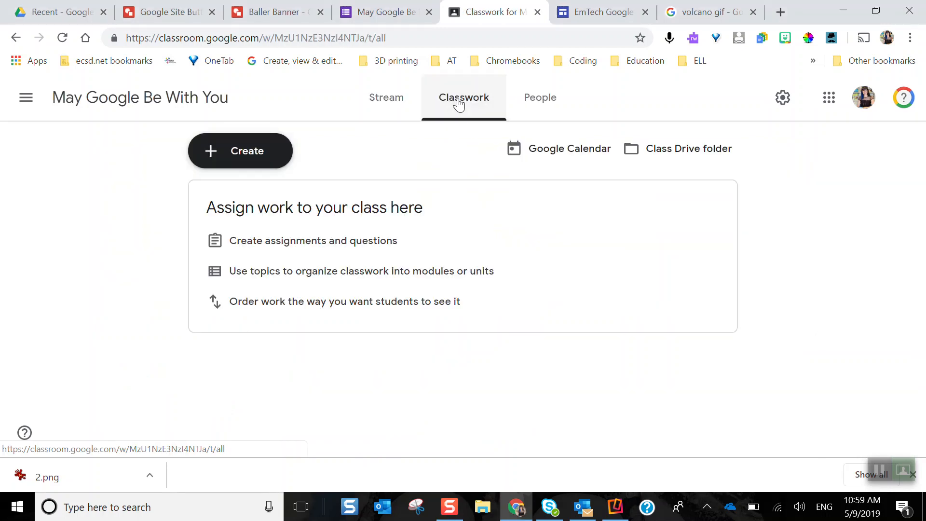
pyautogui.click(267, 155)
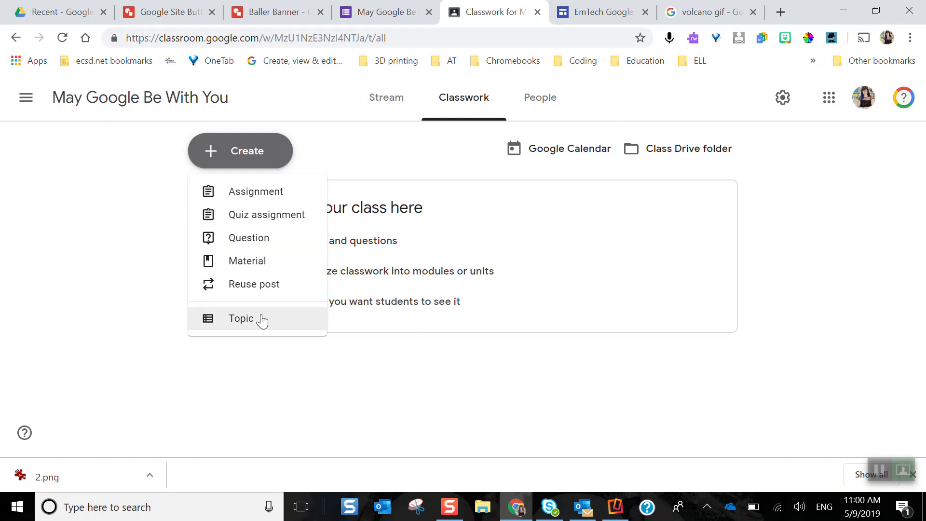
pyautogui.click(254, 192)
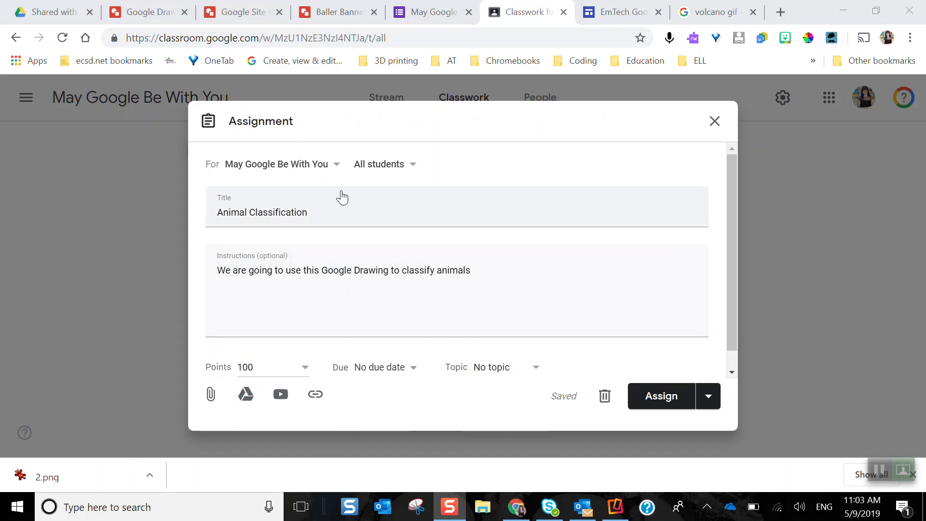
# Review the Google Draw Animal Classification drawing and examine the class and student choices offered for the assignment
pyautogui.click(152, 14)
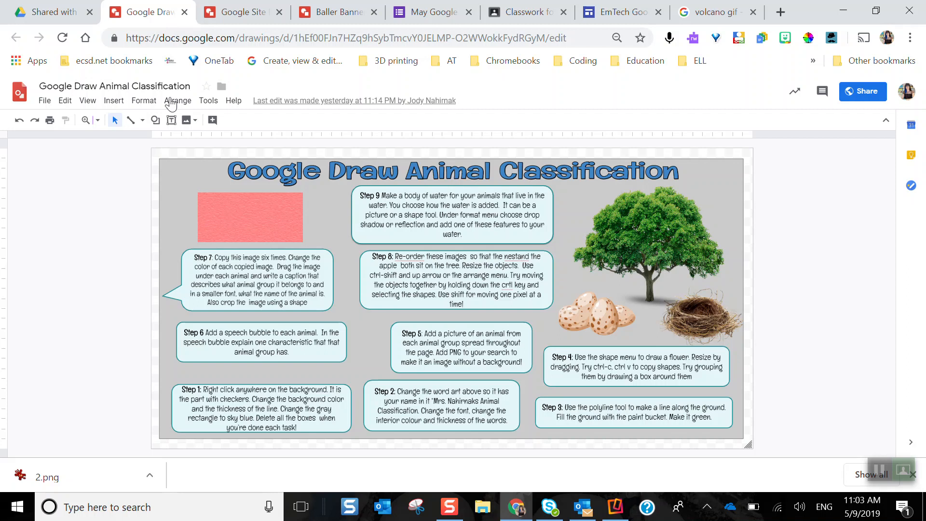
pyautogui.click(516, 14)
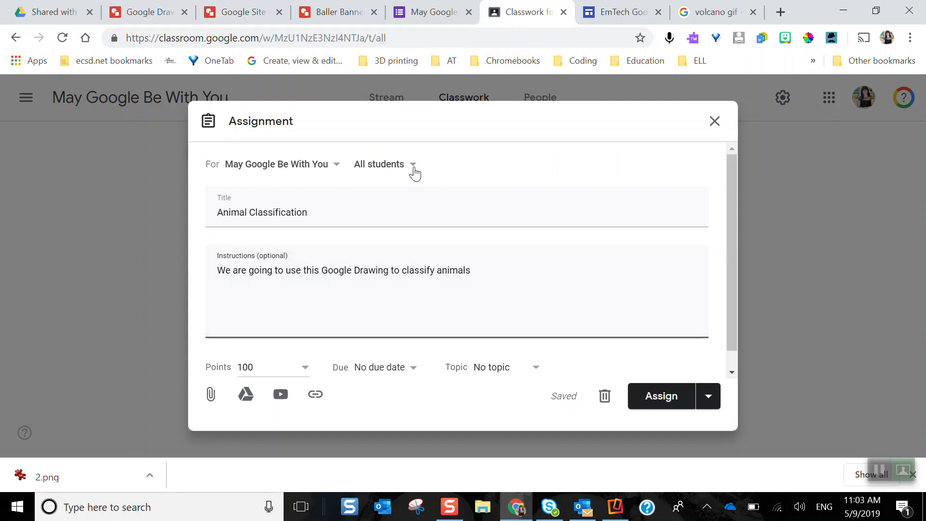
pyautogui.click(337, 172)
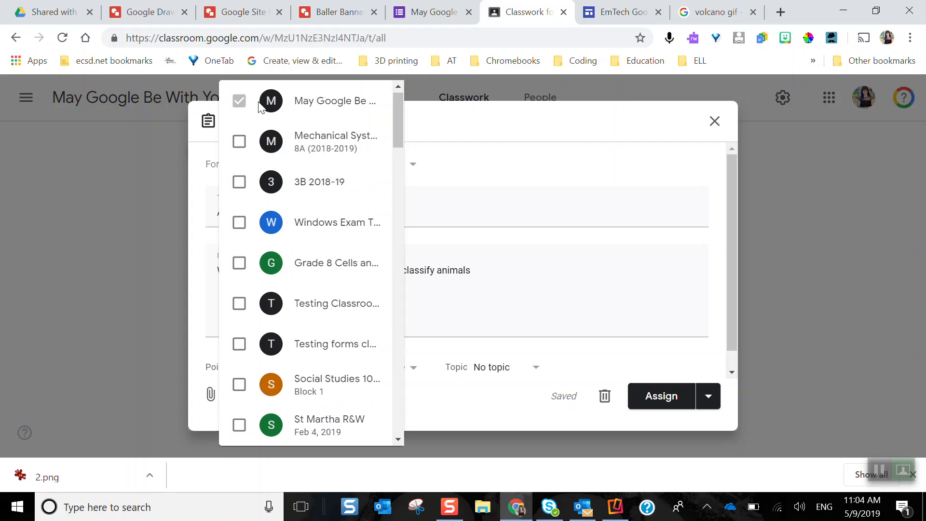
pyautogui.click(513, 124)
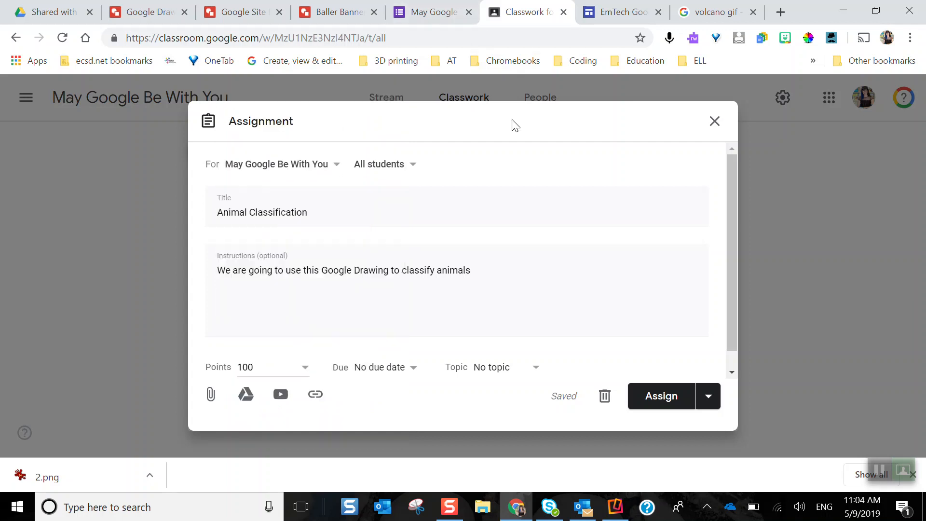
pyautogui.click(413, 166)
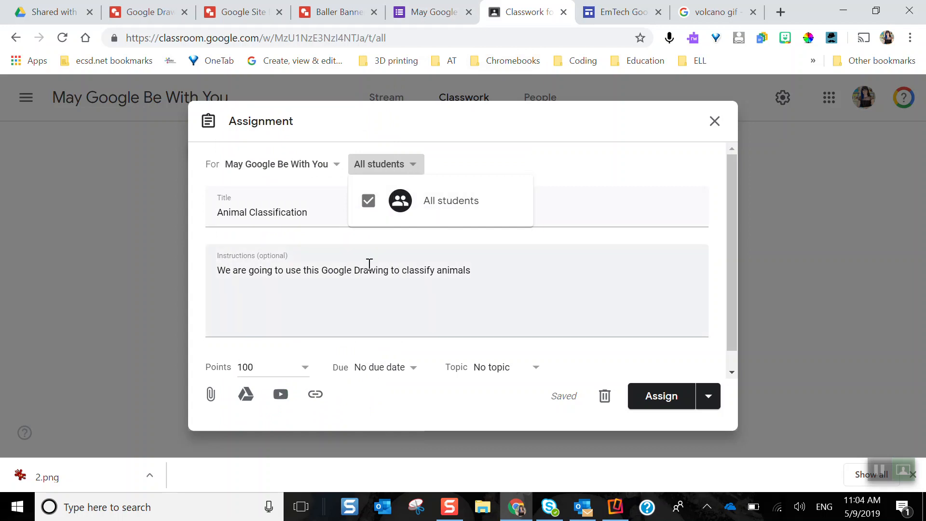
pyautogui.click(514, 166)
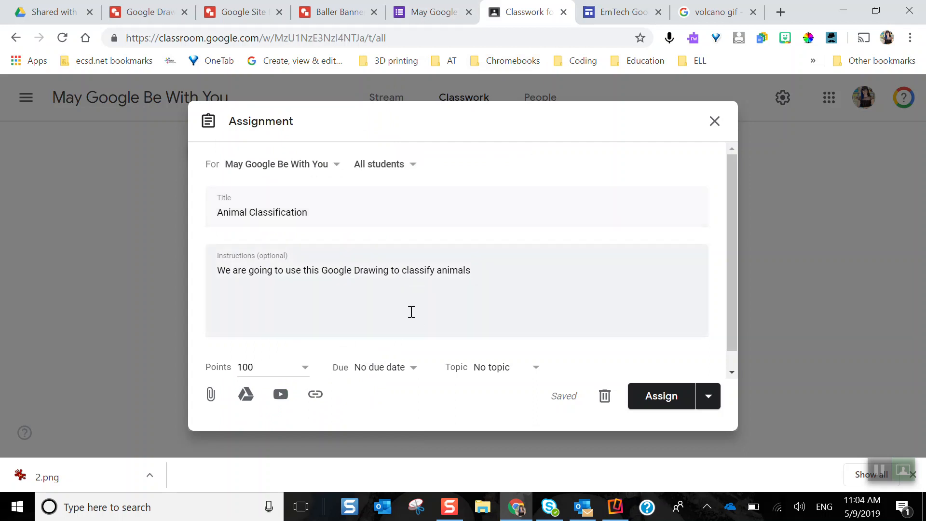
# Set the Animal Classification assignment's due date to May 13, 2019
pyautogui.click(415, 368)
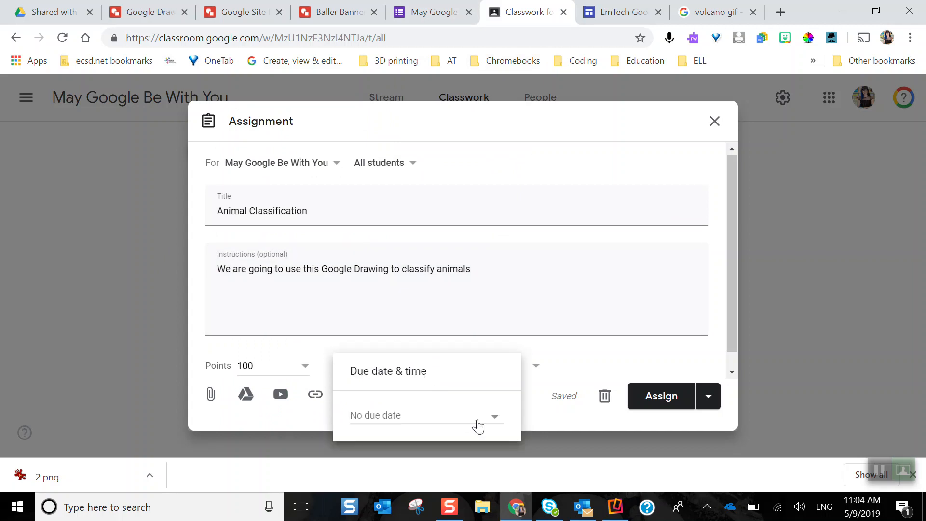
pyautogui.click(501, 424)
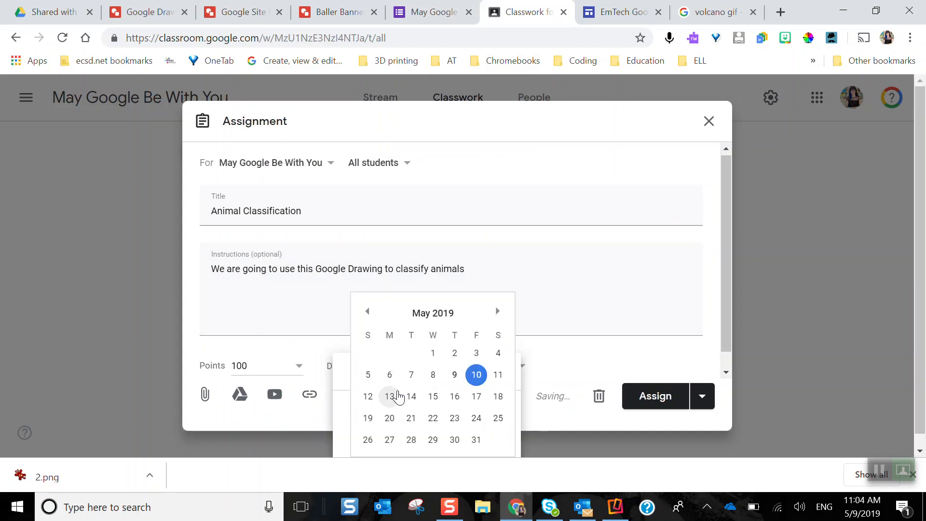
pyautogui.click(392, 397)
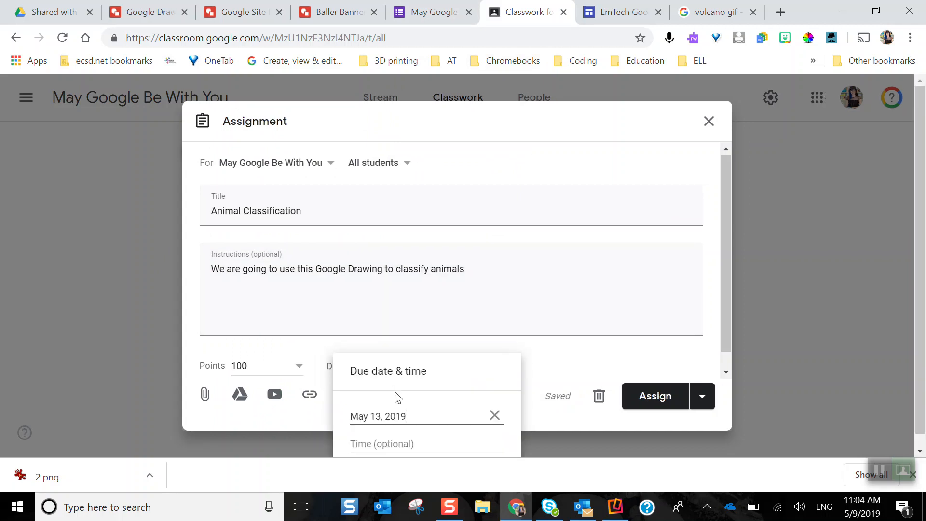
pyautogui.click(482, 345)
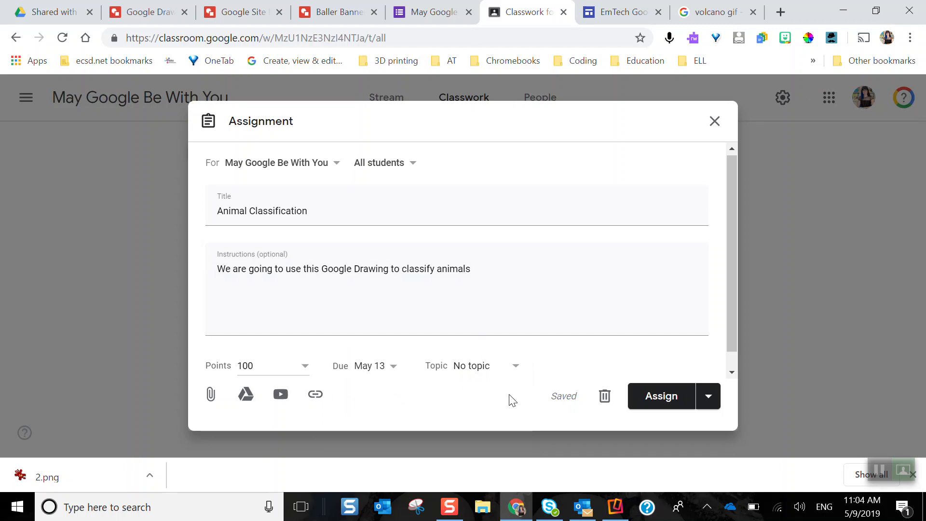
# Create a new topic named Animal Classification for the assignment, correcting the misspelled word with the spelling suggestion
pyautogui.click(504, 371)
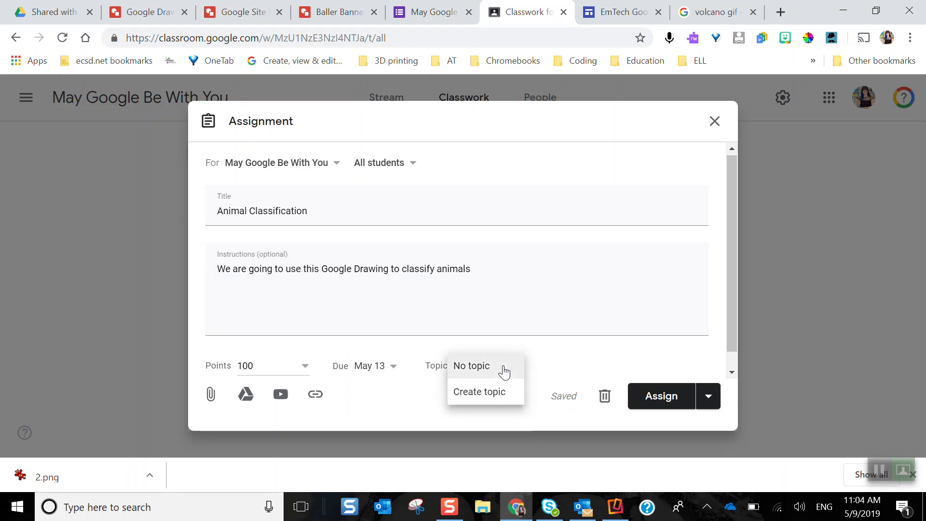
pyautogui.click(491, 392)
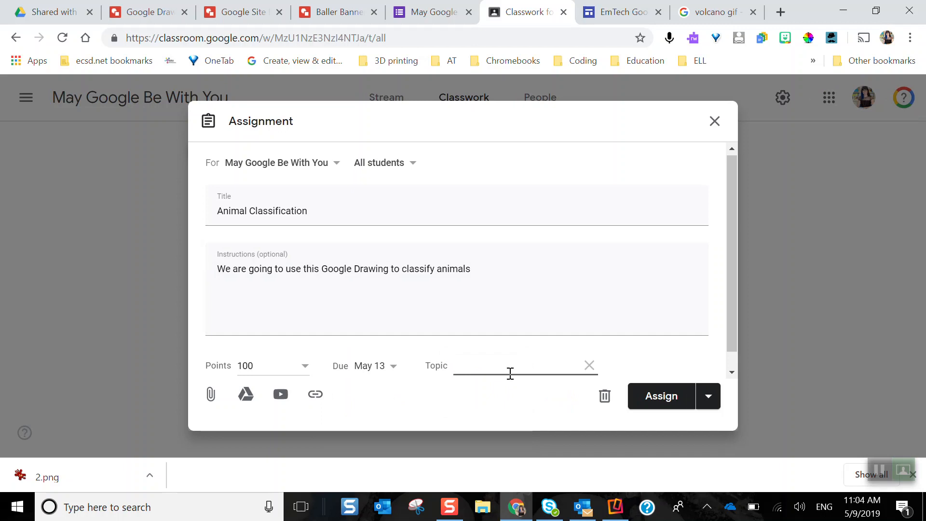
pyautogui.write('Animals')
pyautogui.press('BackSpace')
pyautogui.write('Classication')
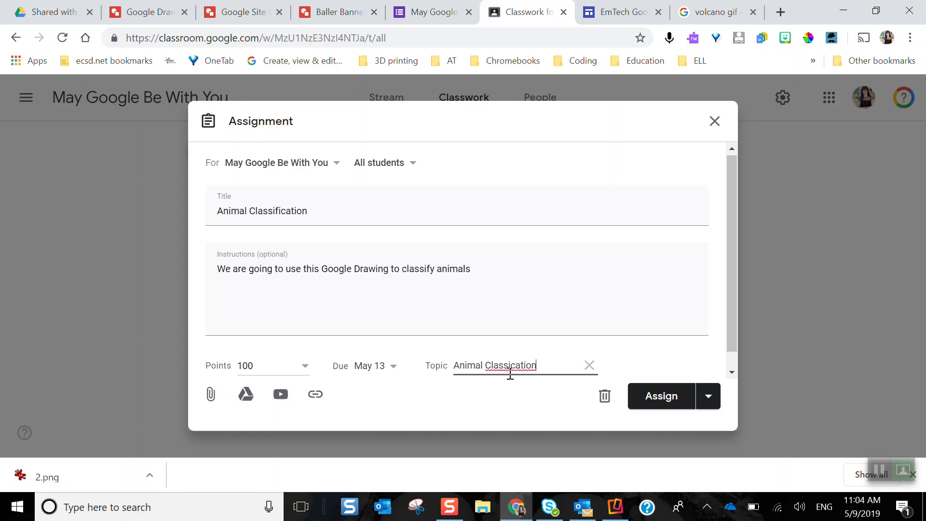
pyautogui.rightClick(519, 366)
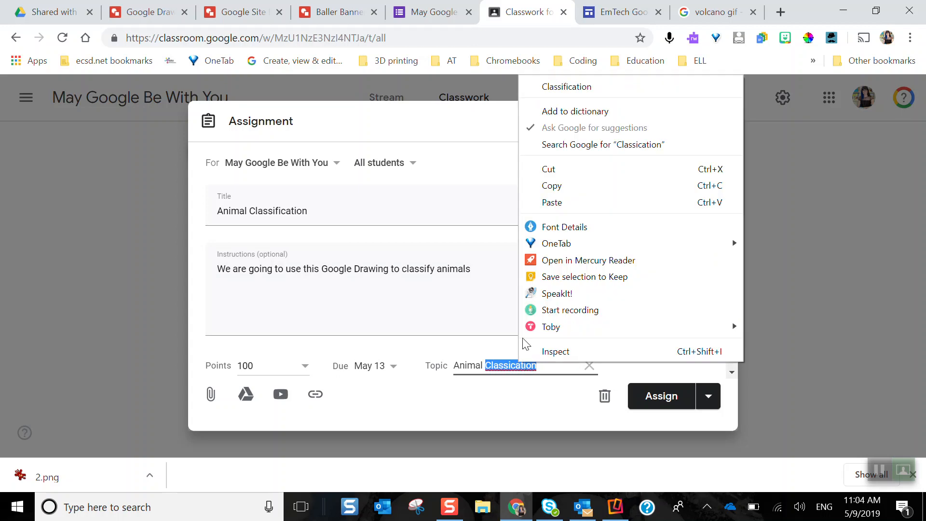
pyautogui.click(563, 87)
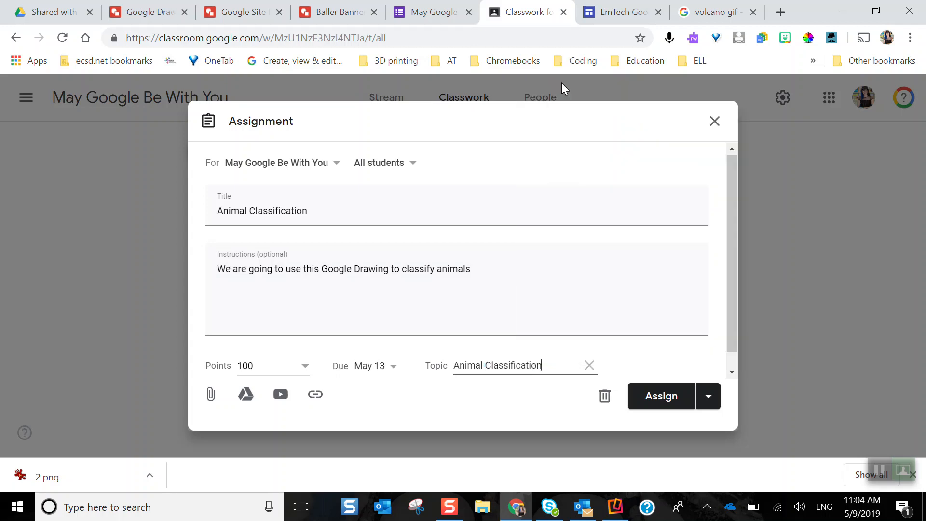
pyautogui.click(480, 319)
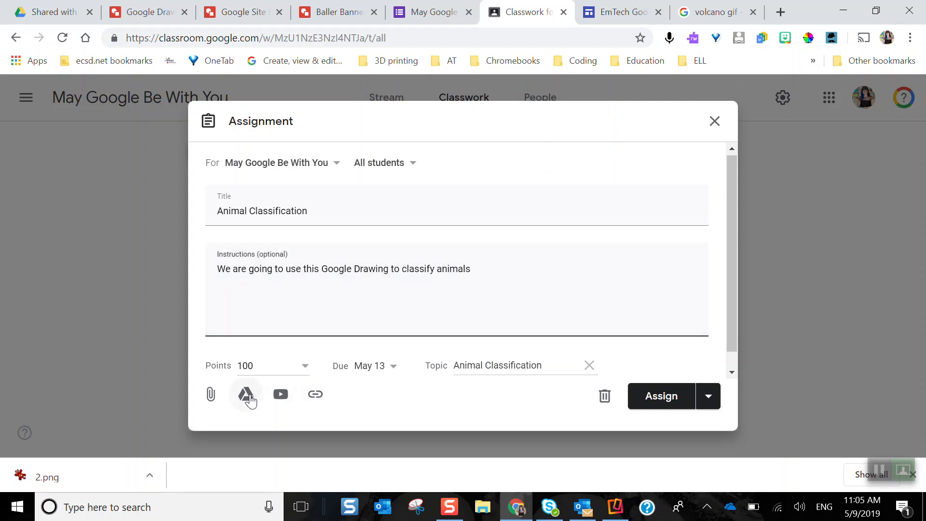
# Attach the Google Draw Animal Classification drawing from Google Drive and set it to make a copy for each student
pyautogui.click(247, 395)
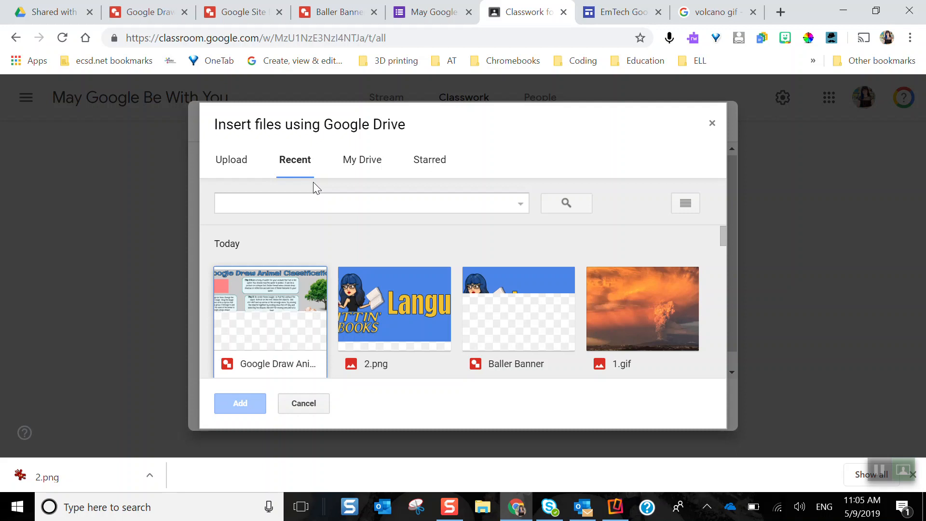
pyautogui.click(271, 311)
pyautogui.click(242, 405)
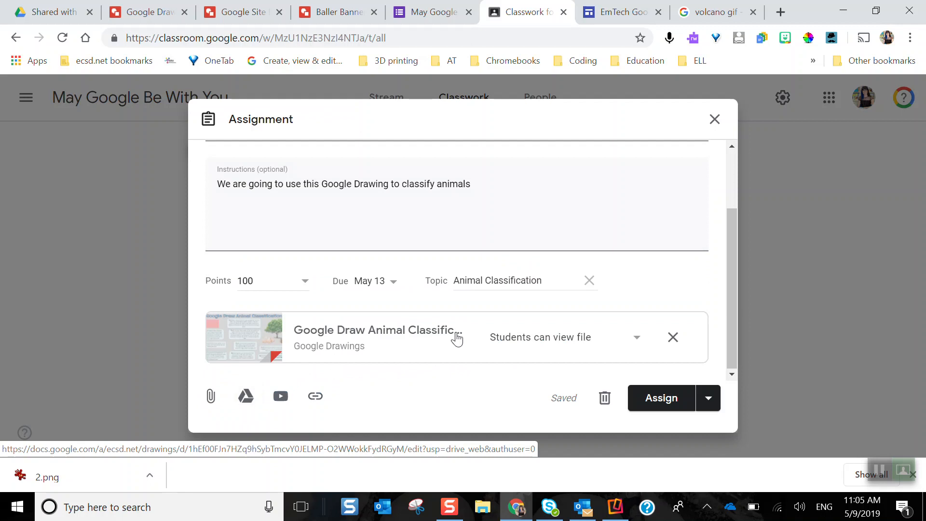
pyautogui.click(634, 341)
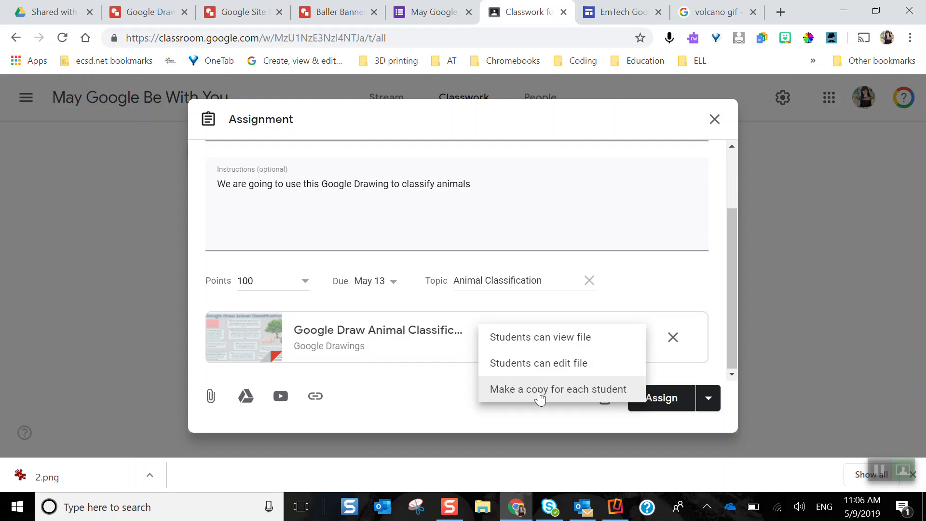
pyautogui.click(539, 391)
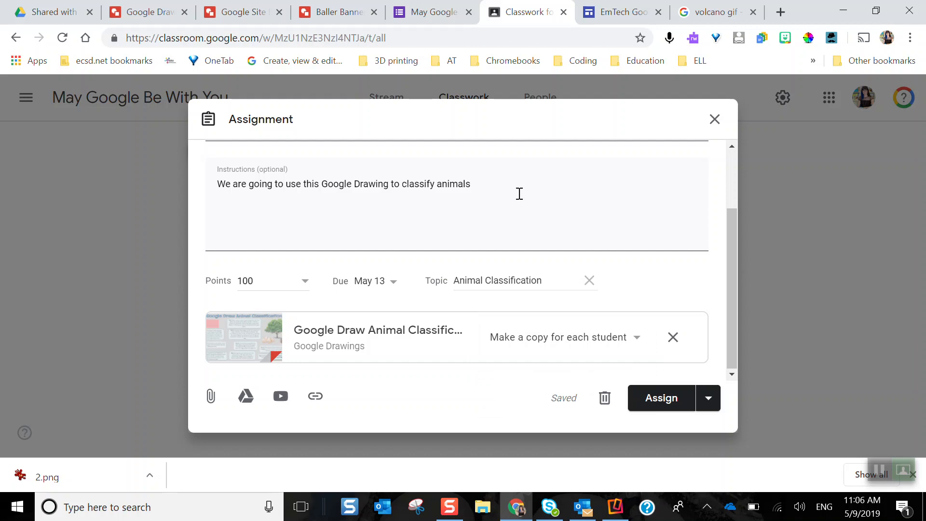
# Check the scheduling and draft options for the Animal Classification assignment, then assign it to the class right away
pyautogui.click(710, 407)
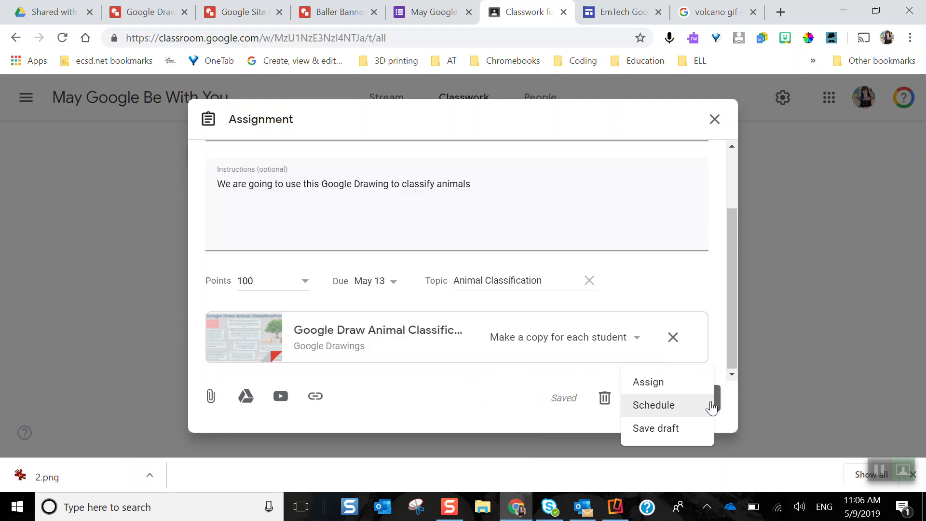
pyautogui.click(569, 378)
pyautogui.click(658, 399)
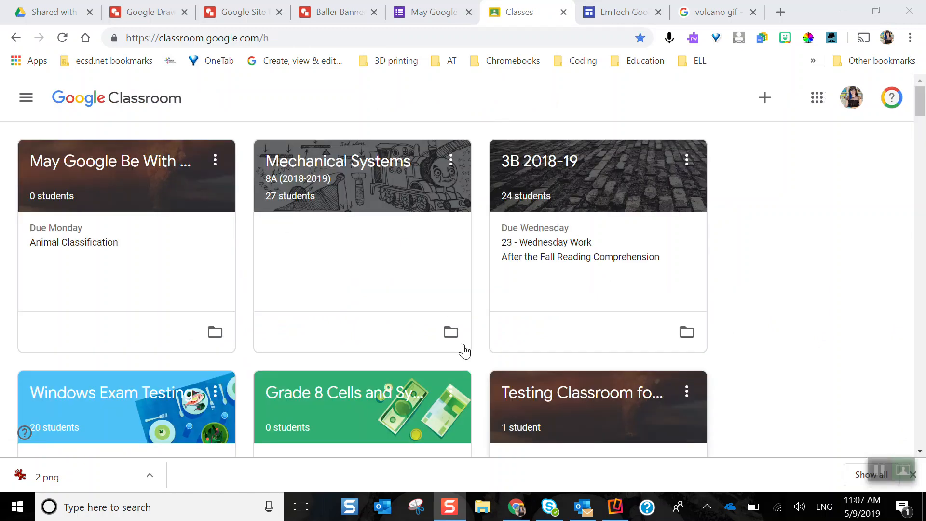
# Open the Mechanical Systems class and examine how its classwork is organized into topics
pyautogui.click(376, 166)
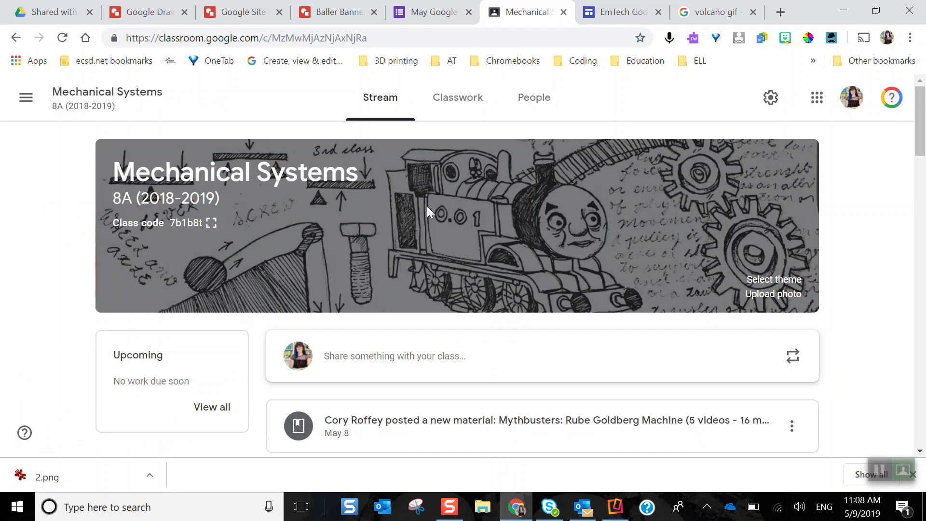
pyautogui.click(464, 111)
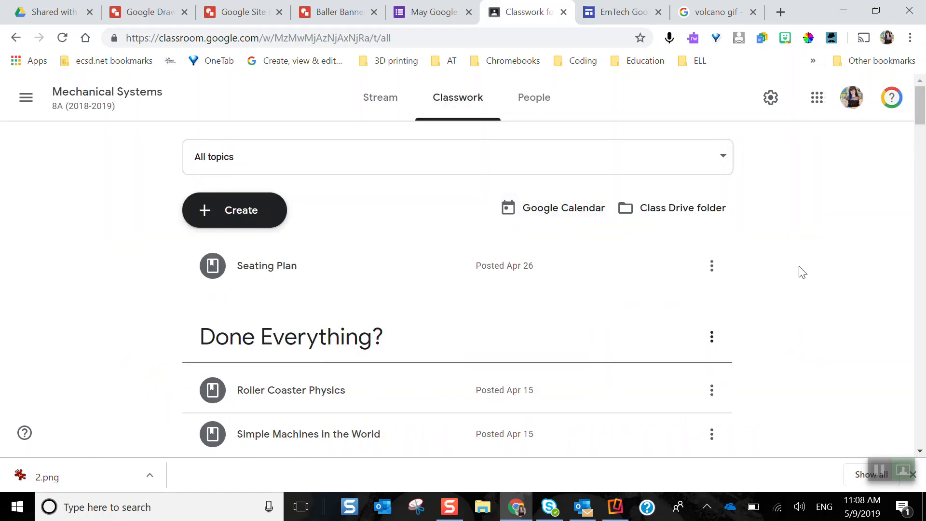
pyautogui.scroll(-6, 803, 272)
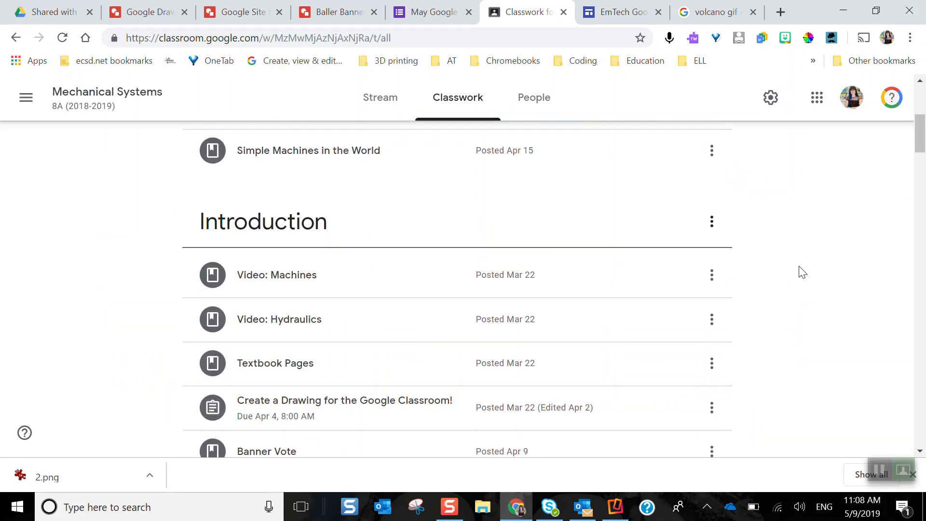
pyautogui.scroll(4, 803, 273)
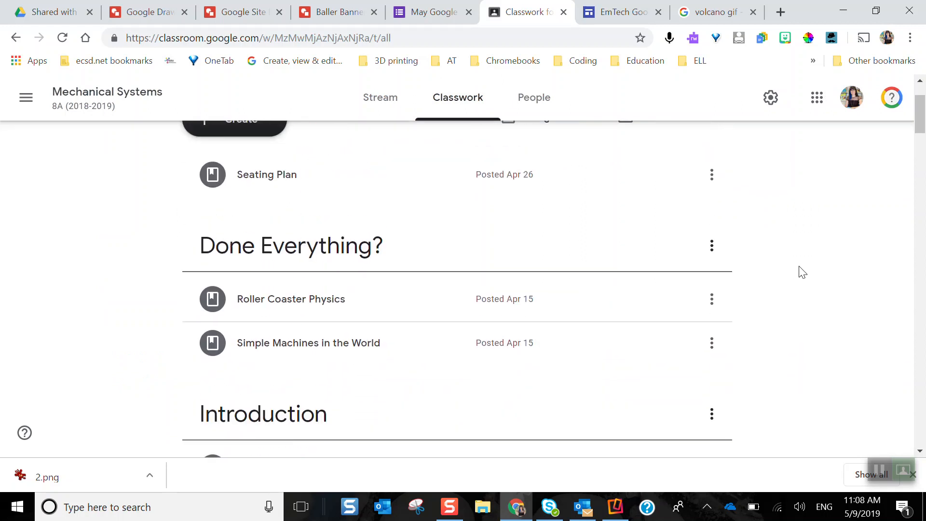
pyautogui.scroll(2, 803, 272)
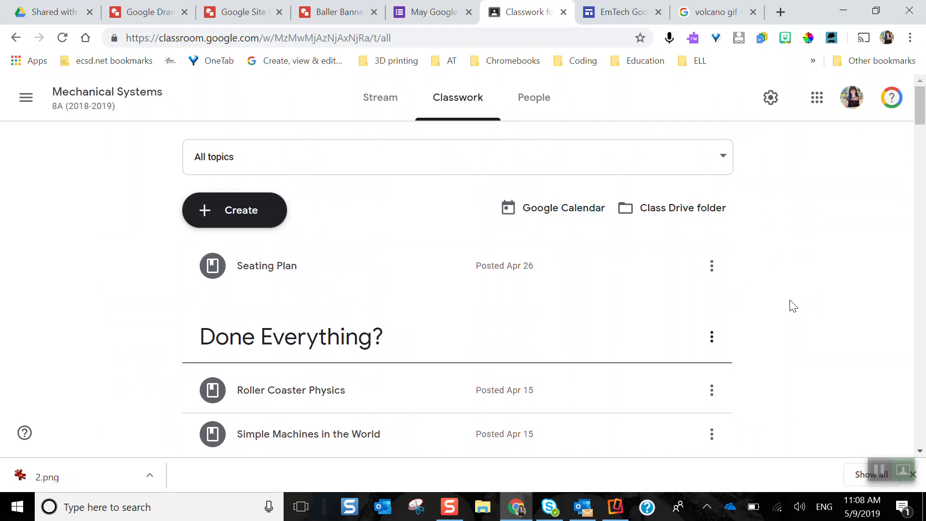
pyautogui.scroll(-20, 793, 307)
pyautogui.scroll(-15, 793, 307)
pyautogui.scroll(-15, 794, 306)
pyautogui.scroll(-4, 793, 306)
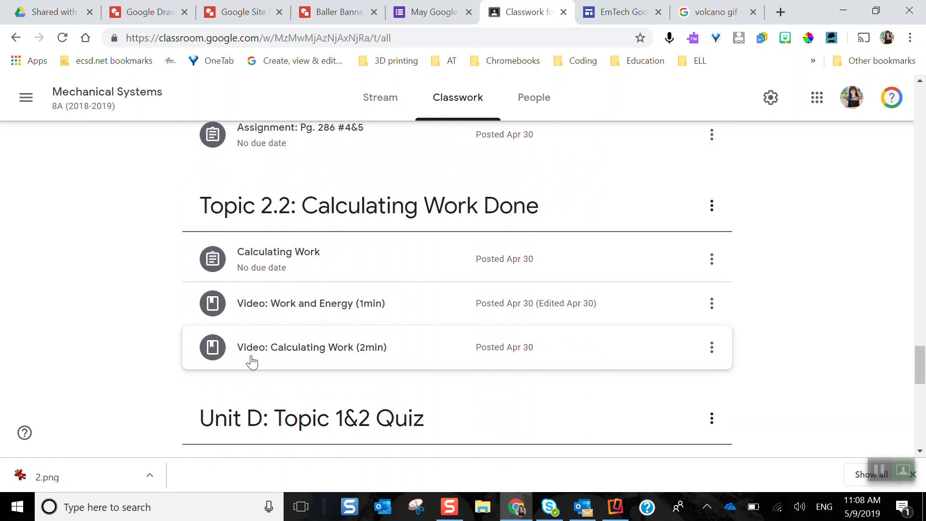
pyautogui.scroll(4, 820, 285)
pyautogui.scroll(20, 819, 285)
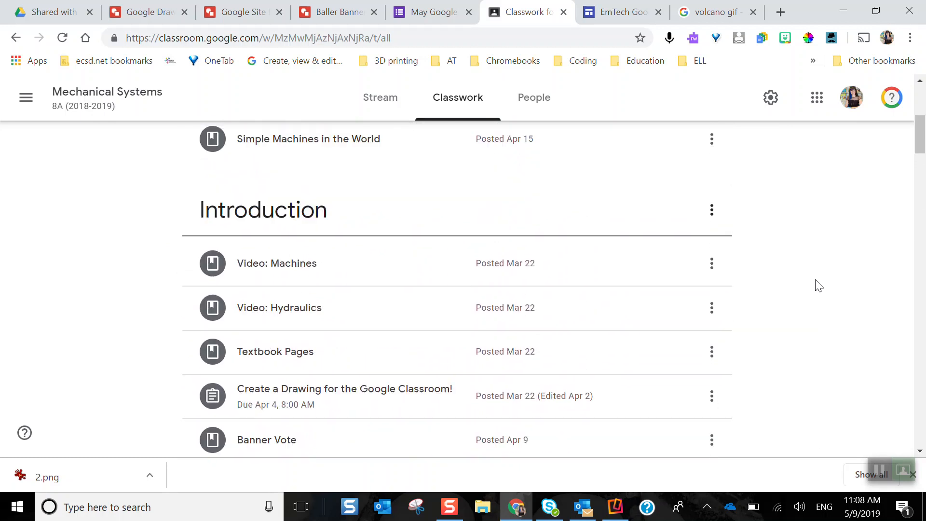
pyautogui.scroll(6, 819, 286)
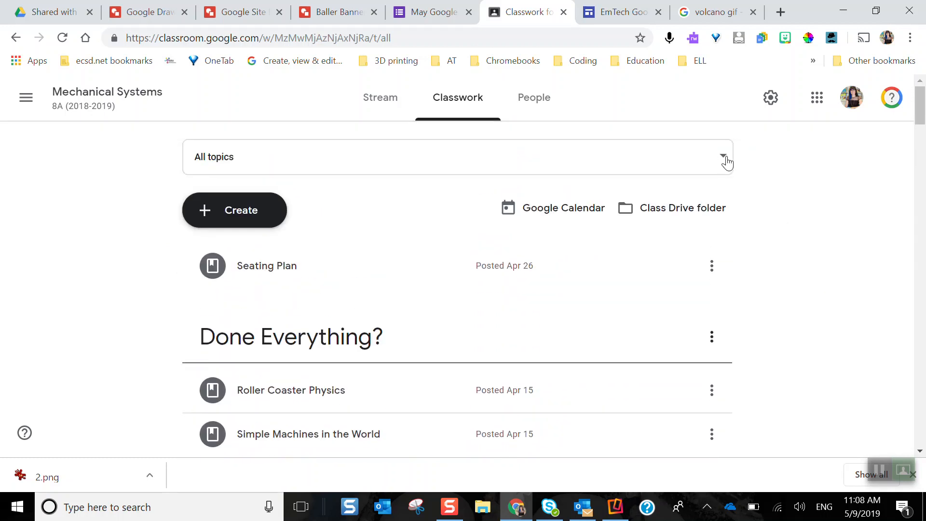
# Filter the Mechanical Systems classwork to Topic 1.2: Complex Machines and review the posts in it
pyautogui.rightClick(727, 163)
pyautogui.click(683, 149)
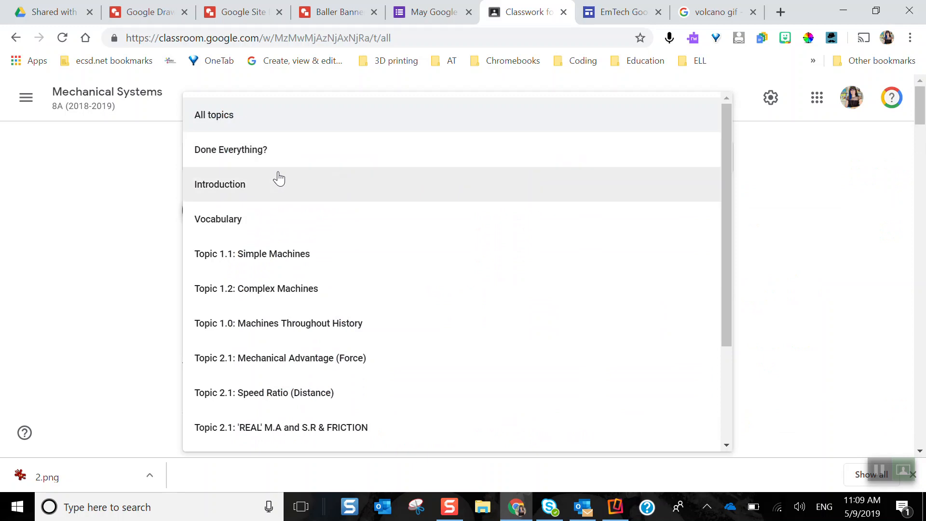
pyautogui.click(306, 299)
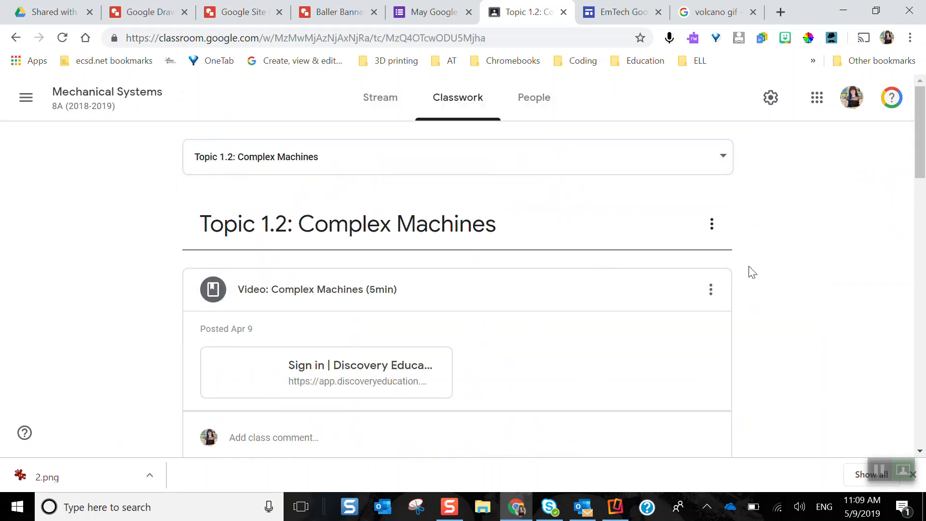
pyautogui.scroll(-15, 778, 288)
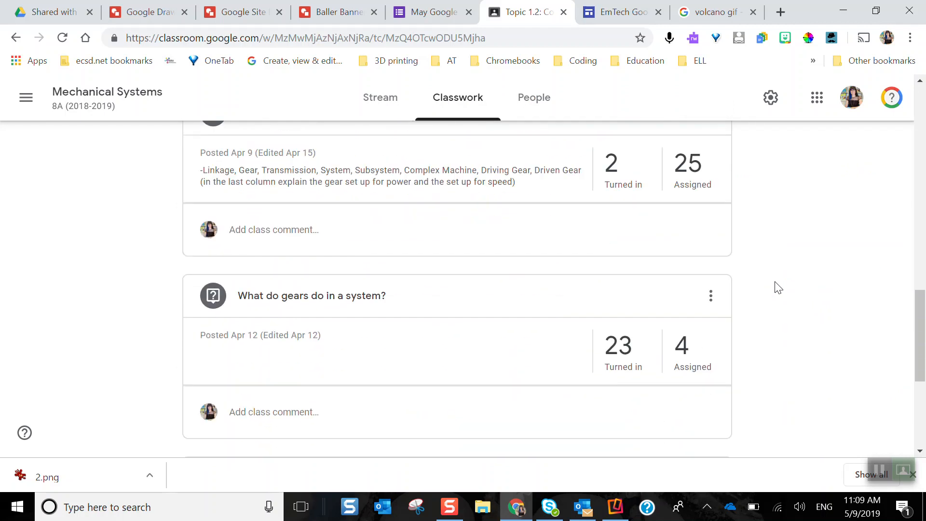
pyautogui.scroll(15, 778, 288)
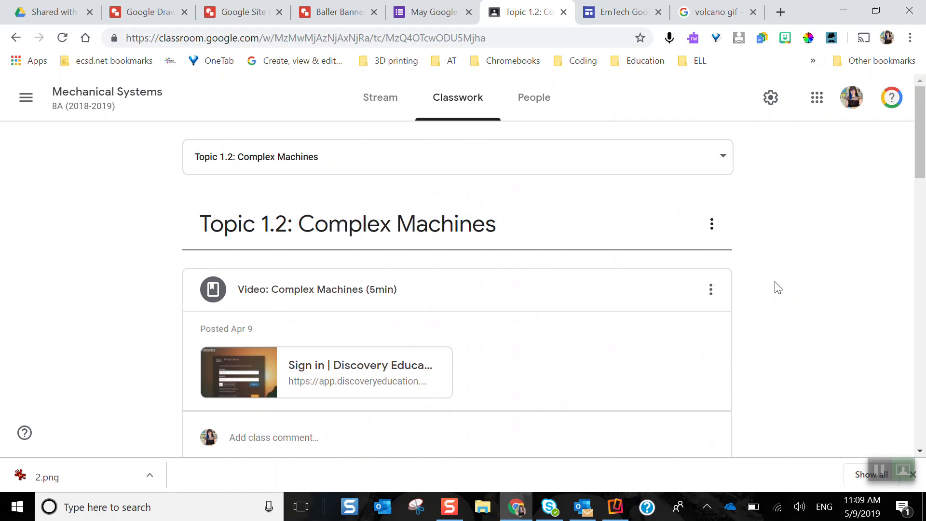
# Reset the classwork topic filter to All topics
pyautogui.click(724, 169)
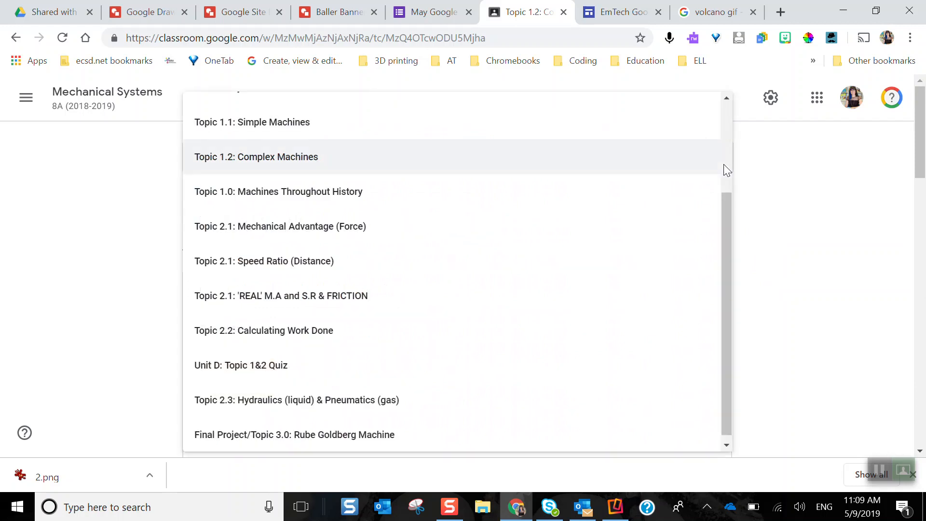
pyautogui.scroll(3, 603, 149)
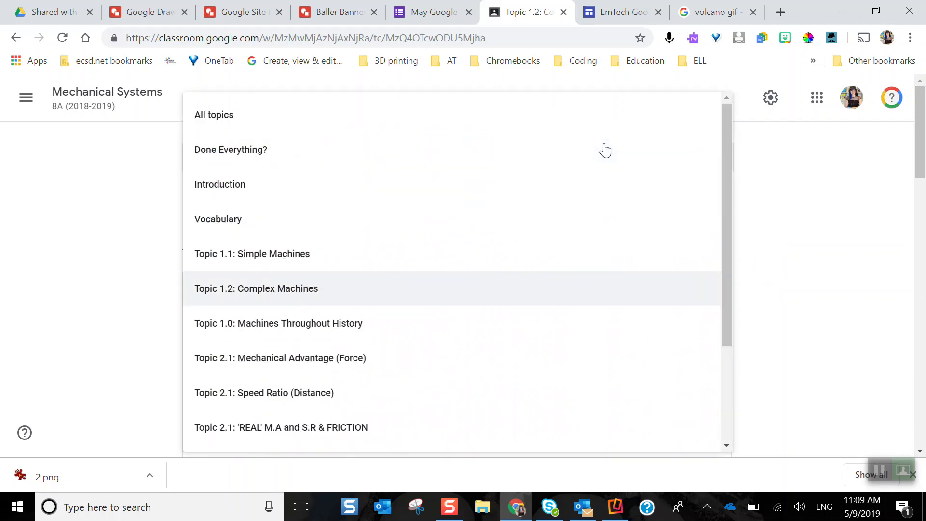
pyautogui.click(538, 110)
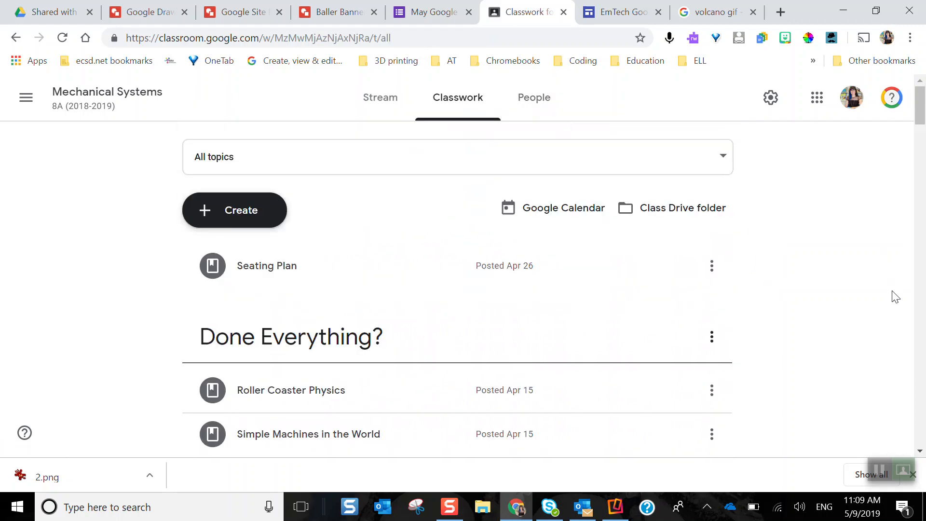
# Examine the rename, delete, copy link and move options of the Introduction topic, then look over its posts
pyautogui.scroll(-5, 797, 302)
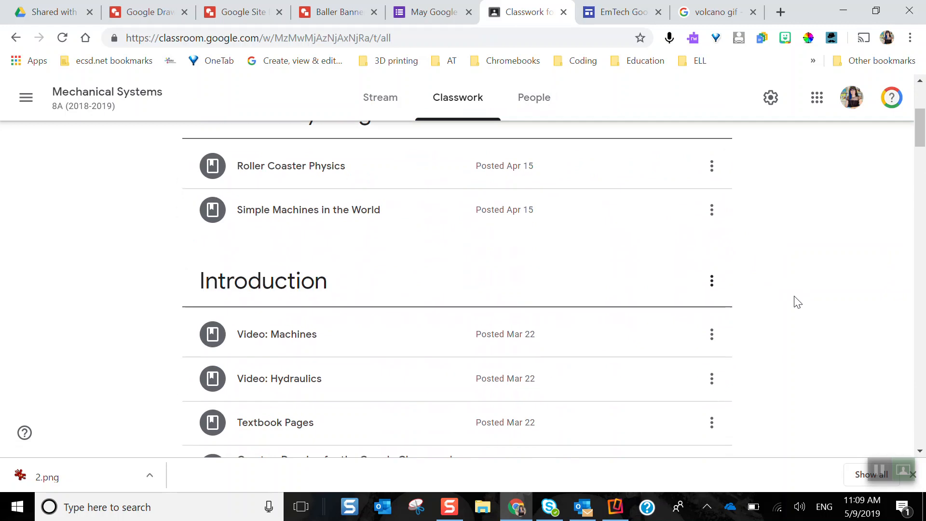
pyautogui.click(712, 285)
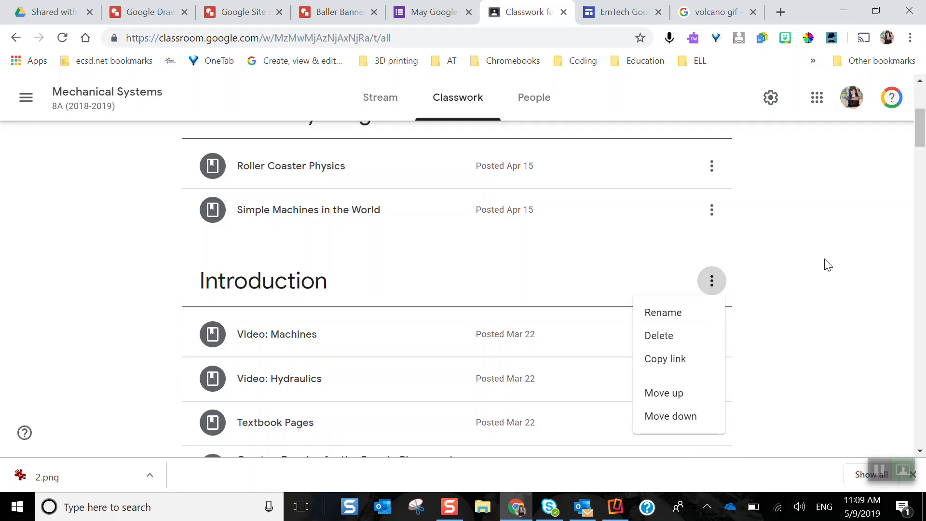
pyautogui.click(828, 265)
pyautogui.scroll(5, 828, 265)
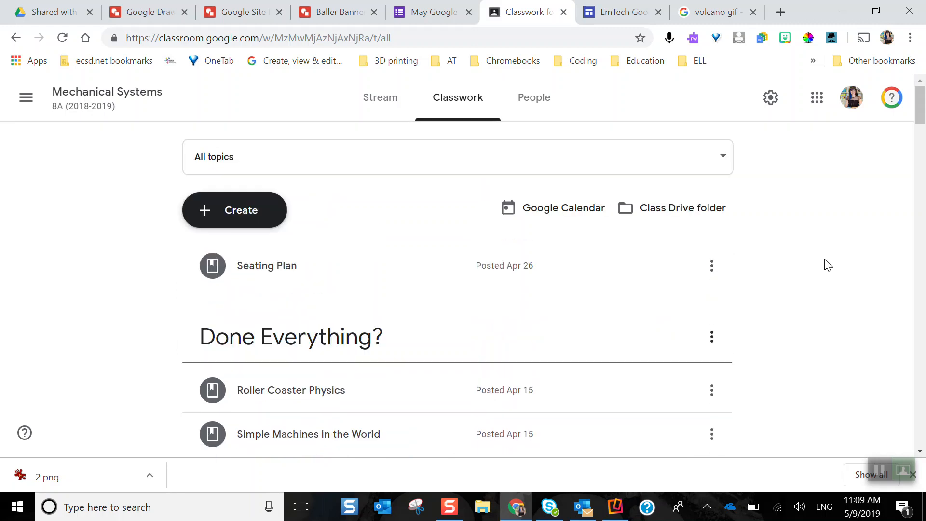
pyautogui.scroll(-8, 828, 265)
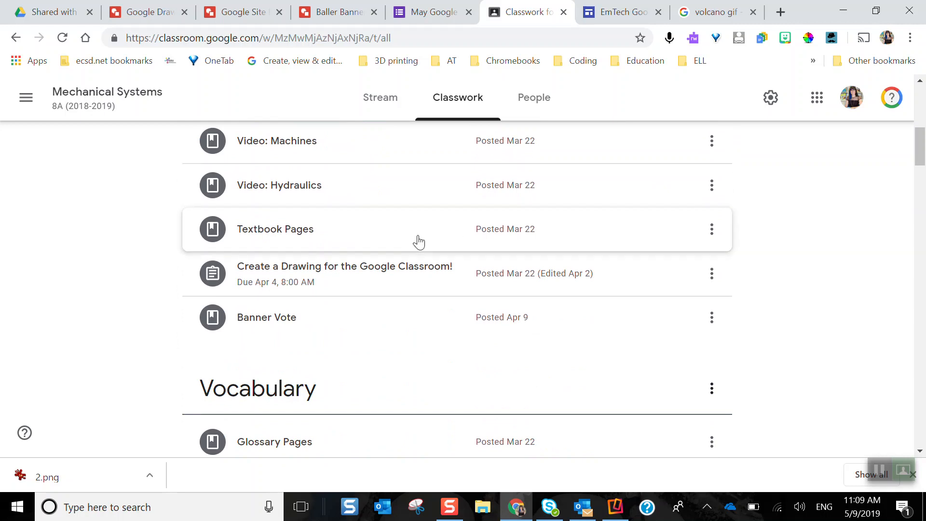
# Open the student work for the "Create a Drawing for the Google Classroom!" assignment and look over the submitted drawings
pyautogui.scroll(3, 381, 273)
pyautogui.scroll(-2, 381, 273)
pyautogui.click(349, 309)
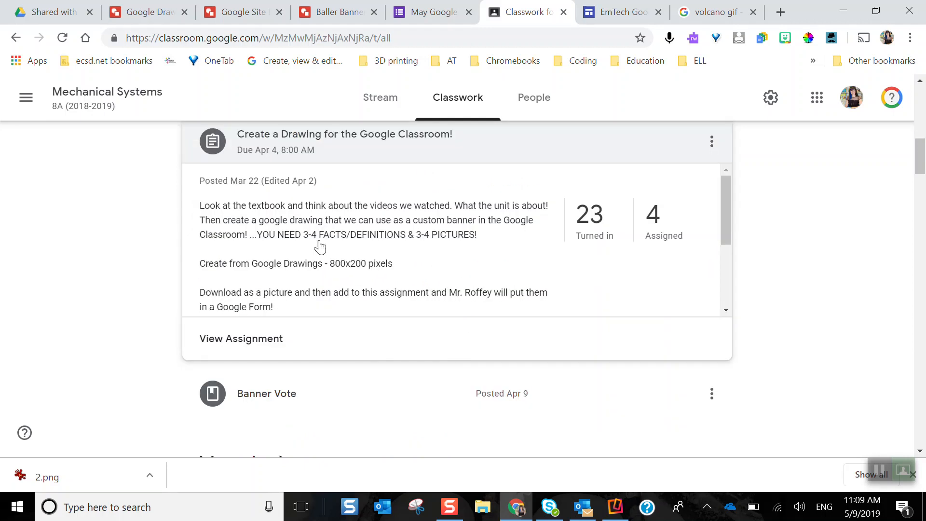
pyautogui.click(270, 352)
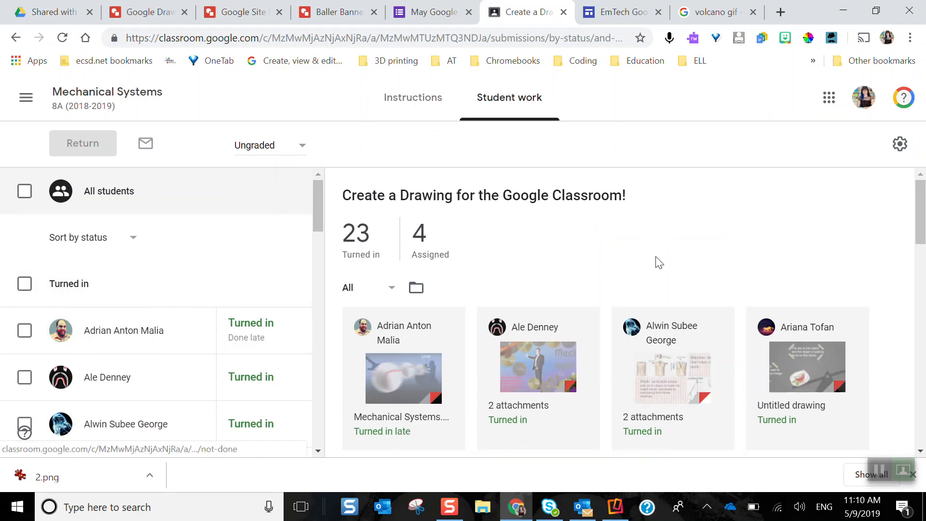
pyautogui.scroll(-3, 656, 263)
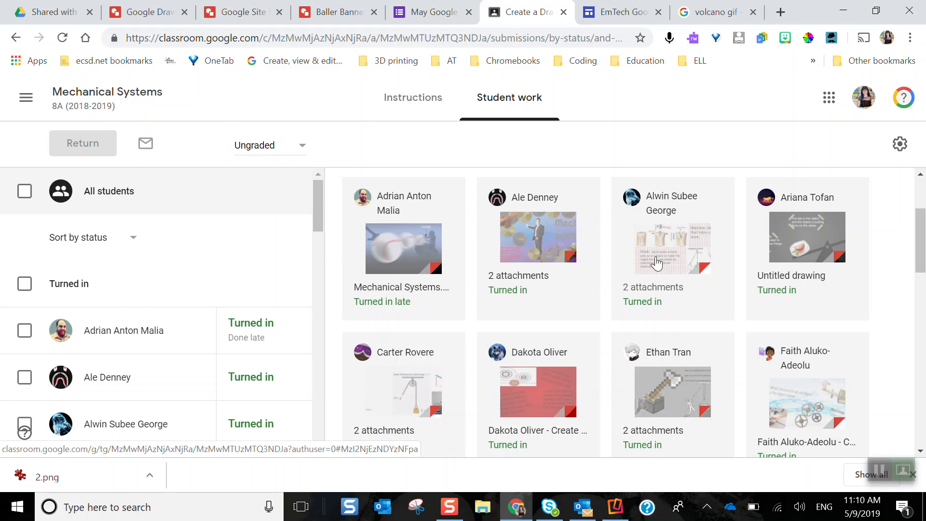
pyautogui.scroll(-5, 657, 262)
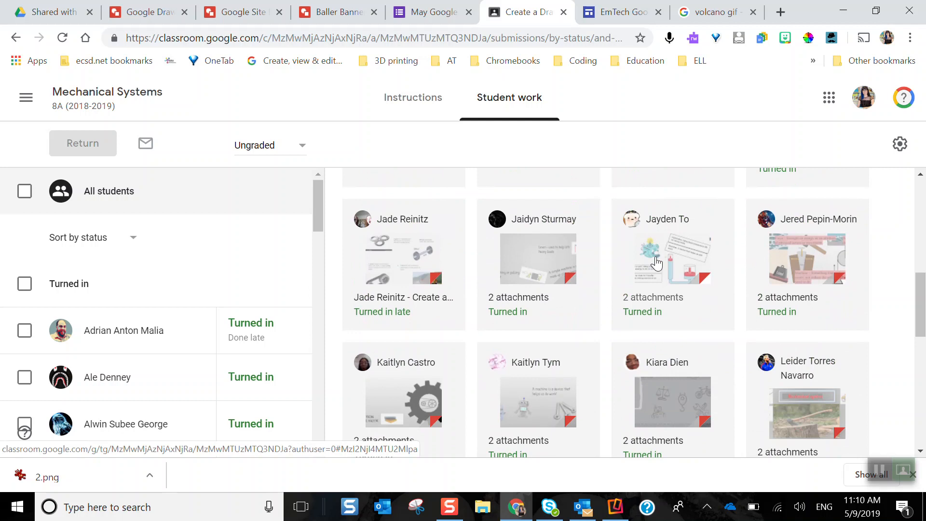
pyautogui.scroll(7, 656, 263)
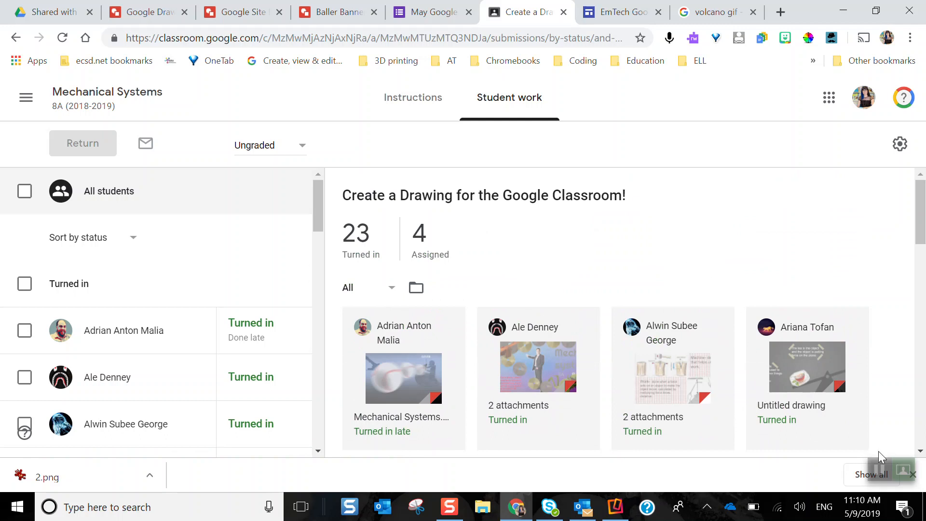
pyautogui.click(878, 468)
pyautogui.click(878, 467)
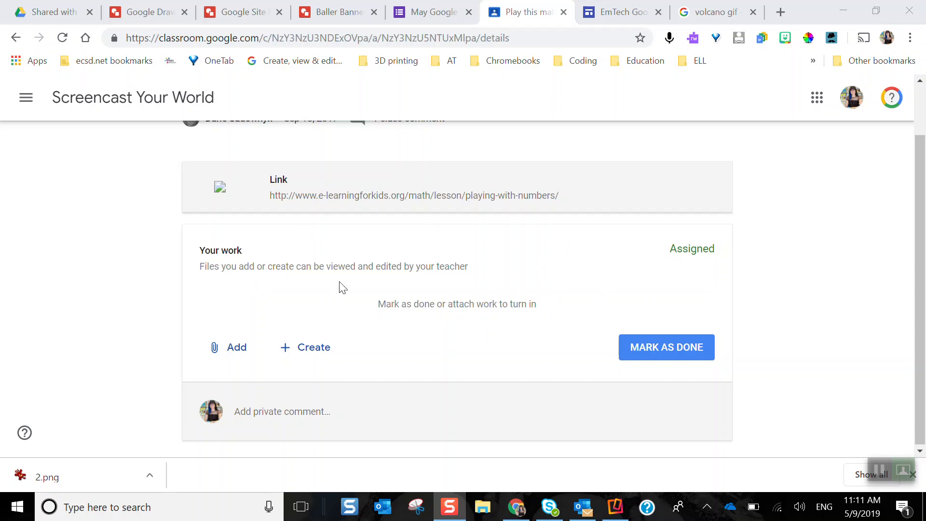
# Create a new Google Drawings file as the student's own work in the Screencast Your World assignment
pyautogui.click(315, 354)
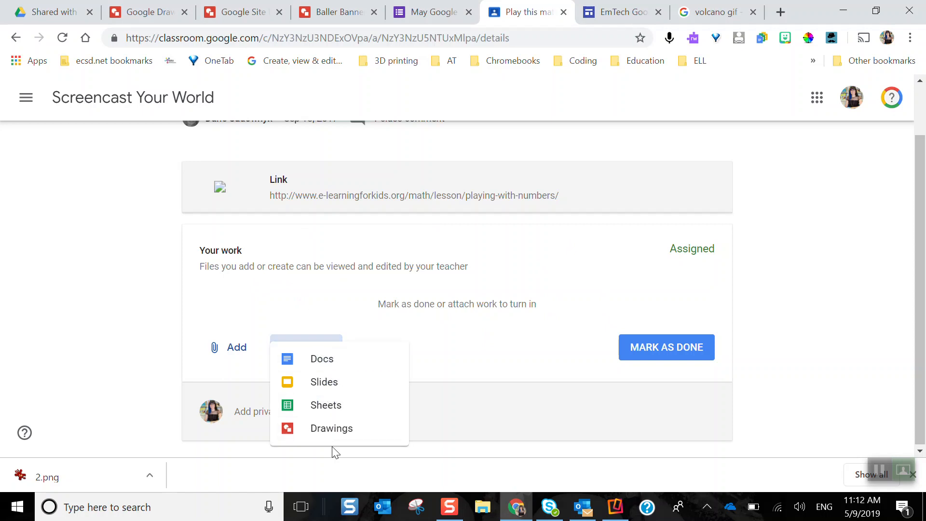
pyautogui.click(334, 428)
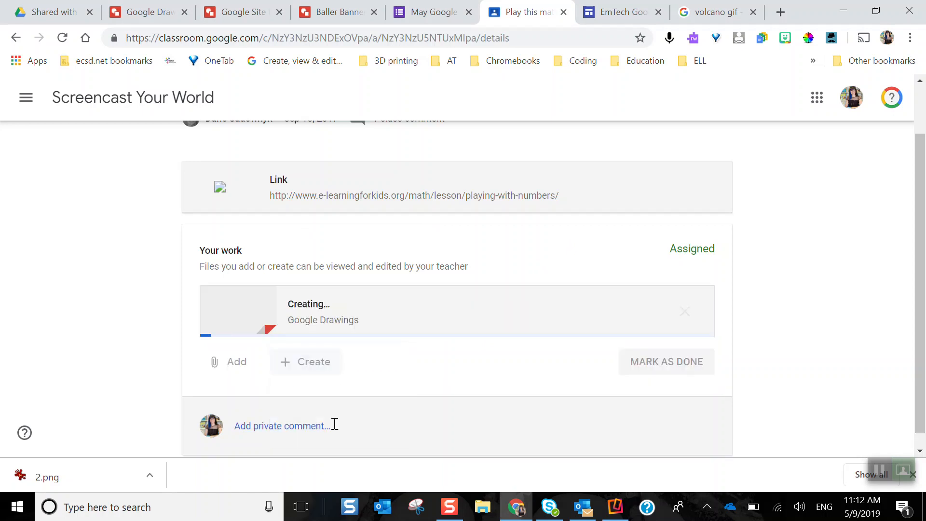
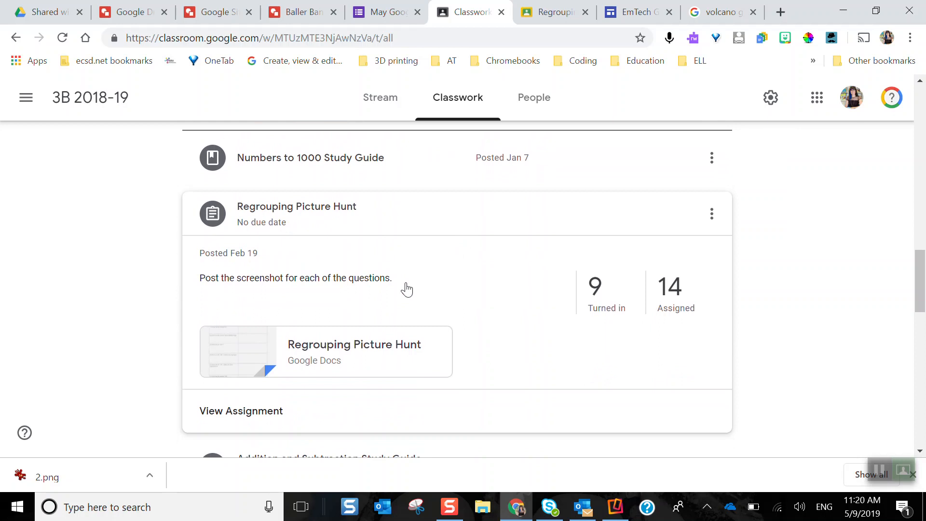
# Open the first turned-in document of the Regrouping Picture Hunt assignment in class 3B 2018-19 and review its answers
pyautogui.click(274, 411)
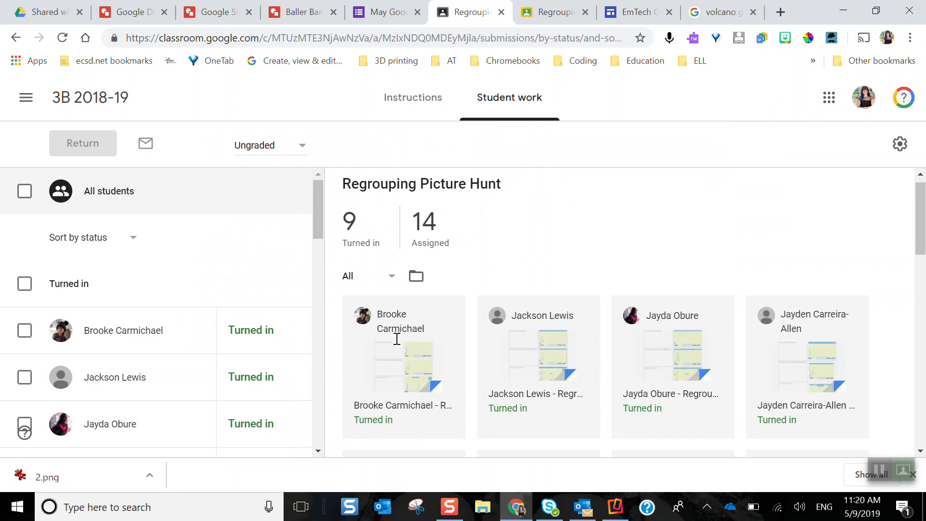
pyautogui.click(410, 384)
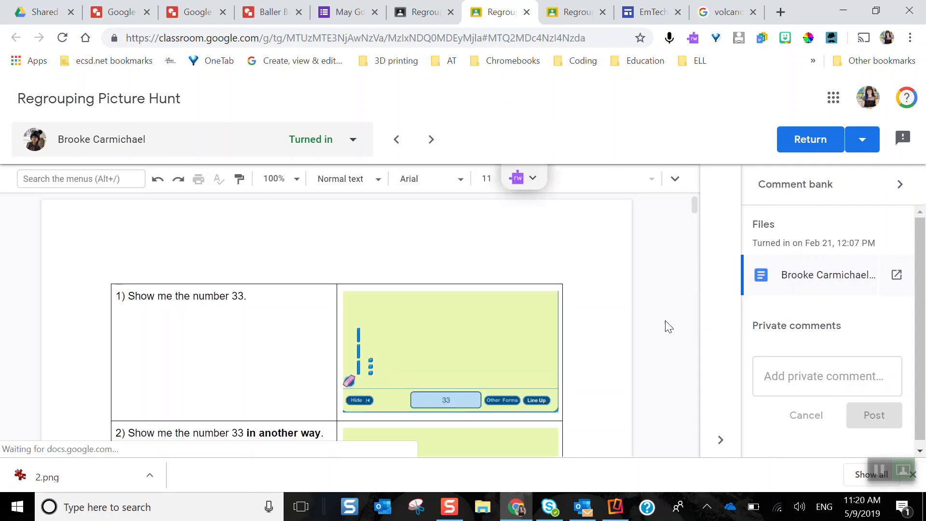
pyautogui.scroll(-3, 667, 328)
pyautogui.scroll(-10, 669, 328)
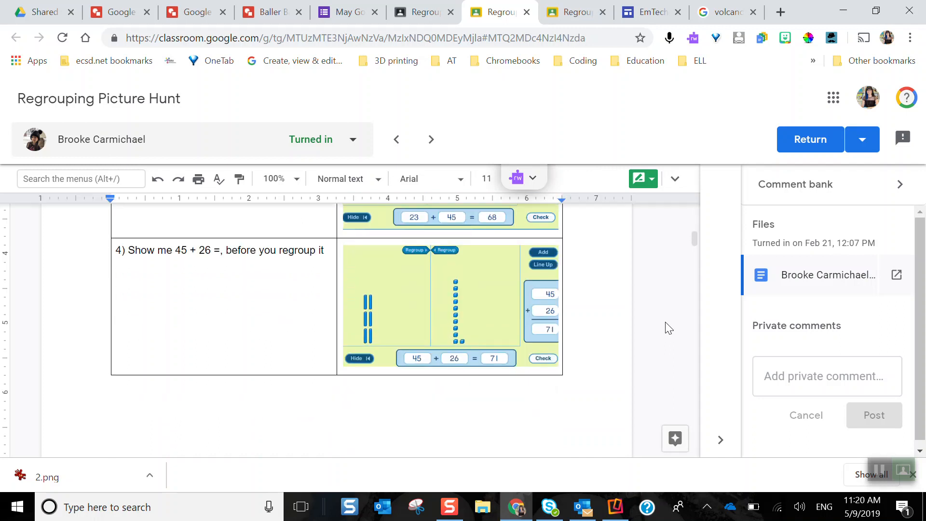
pyautogui.scroll(-15, 668, 328)
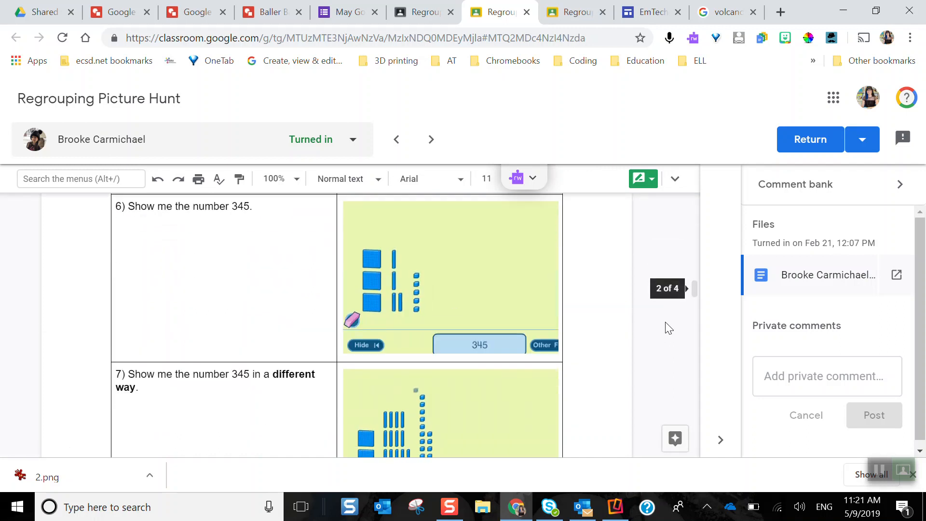
pyautogui.scroll(20, 667, 327)
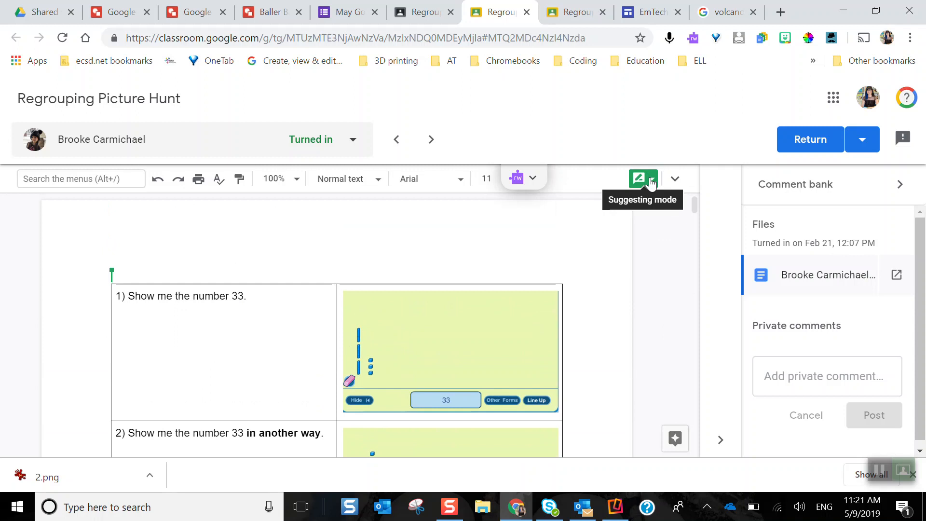
pyautogui.scroll(-4, 261, 349)
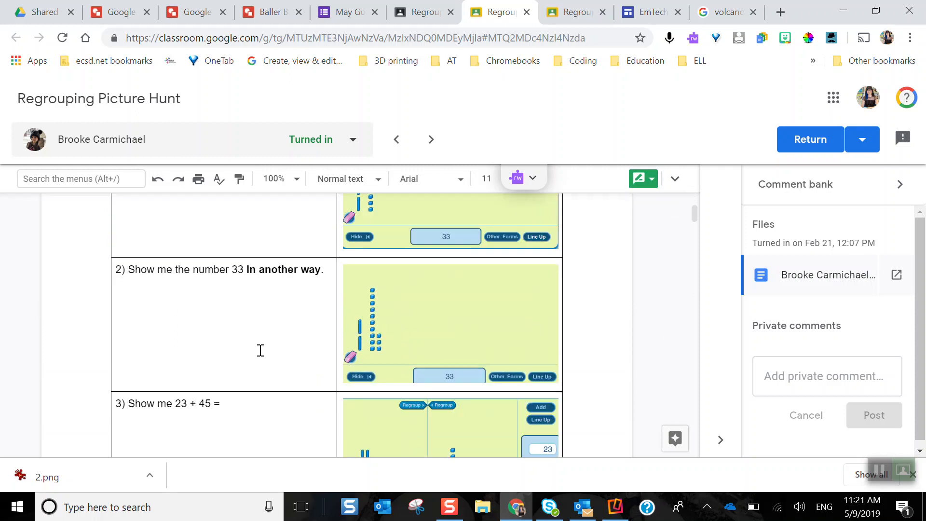
pyautogui.scroll(-5, 261, 350)
pyautogui.scroll(8, 260, 350)
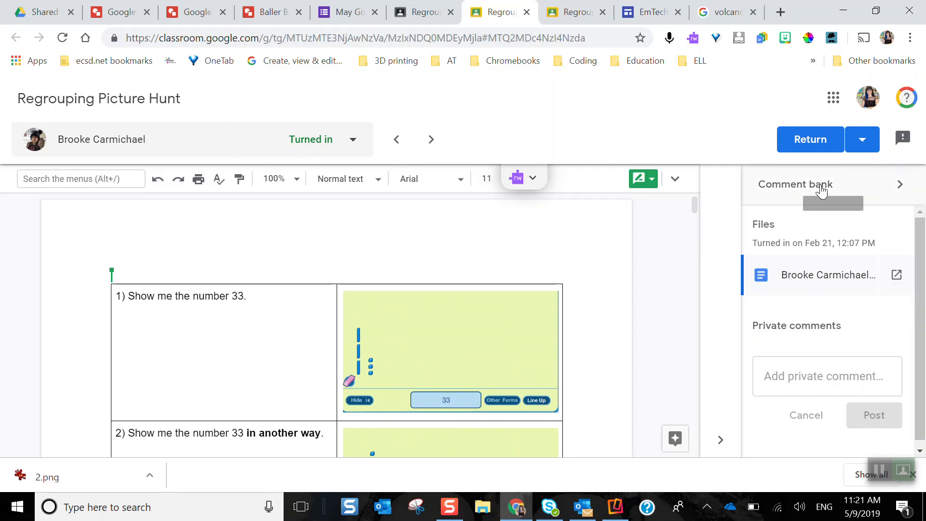
# Open the comment bank and go through its introduction on saving and reusing comments to the end
pyautogui.click(900, 187)
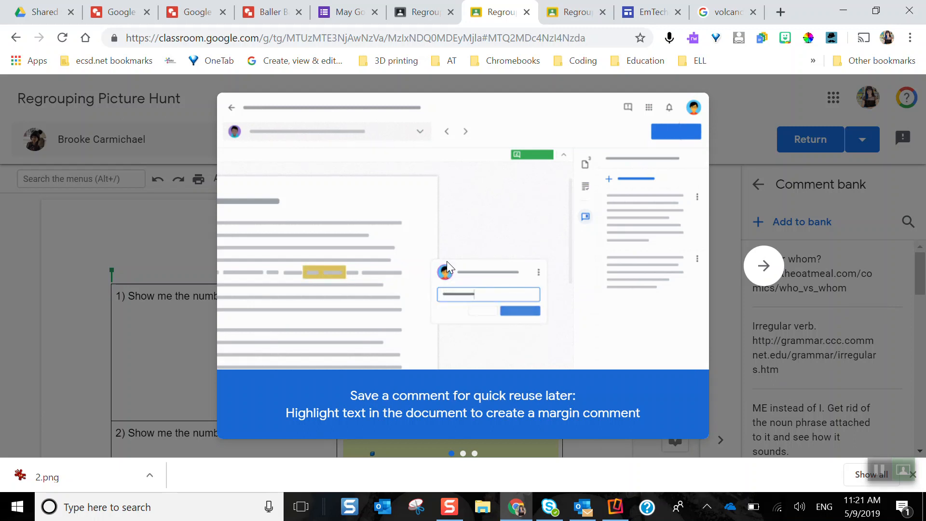
pyautogui.click(763, 266)
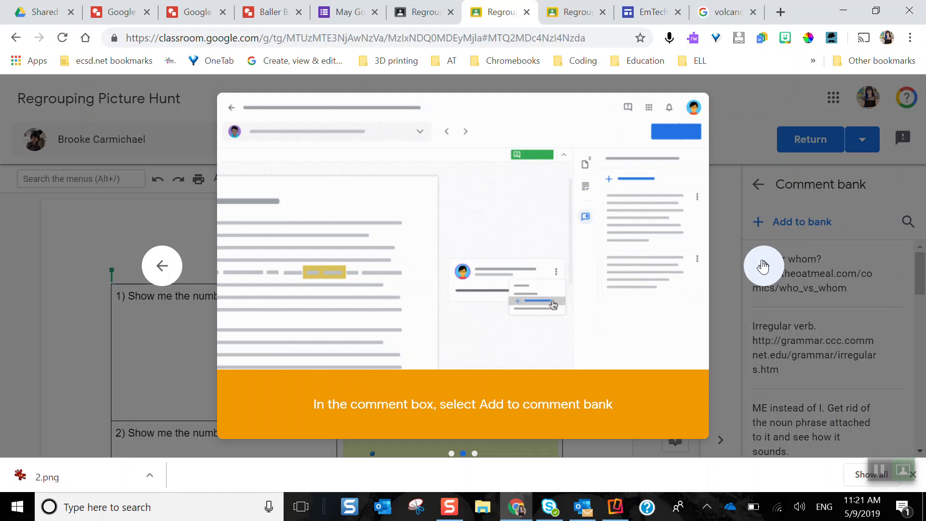
pyautogui.click(763, 266)
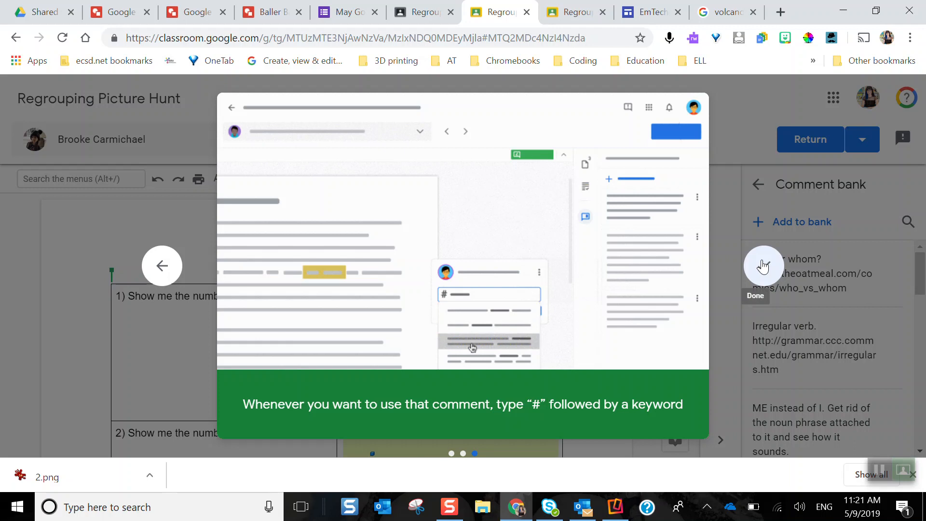
pyautogui.click(763, 266)
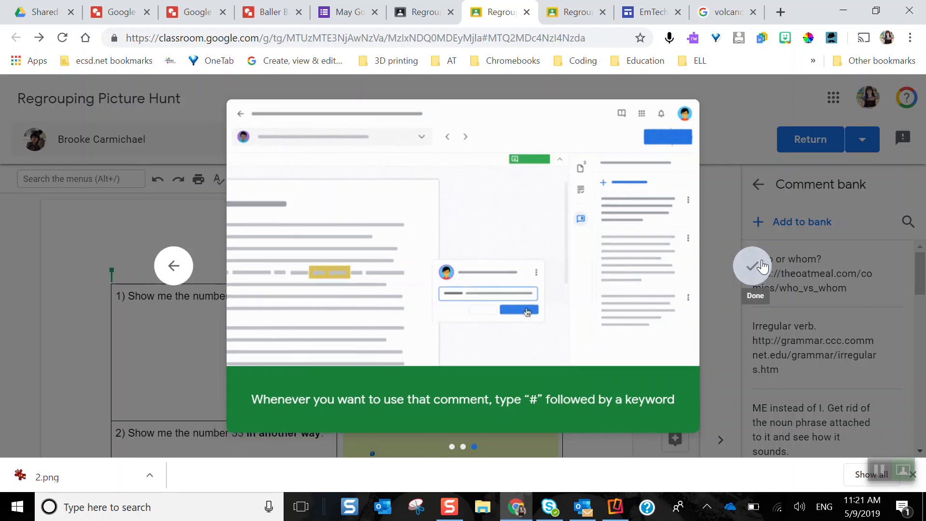
# Browse the comment bank and copy the comment "Fragment. Add what is needed to make it a complete sentence." to the clipboard
pyautogui.scroll(-6, 838, 276)
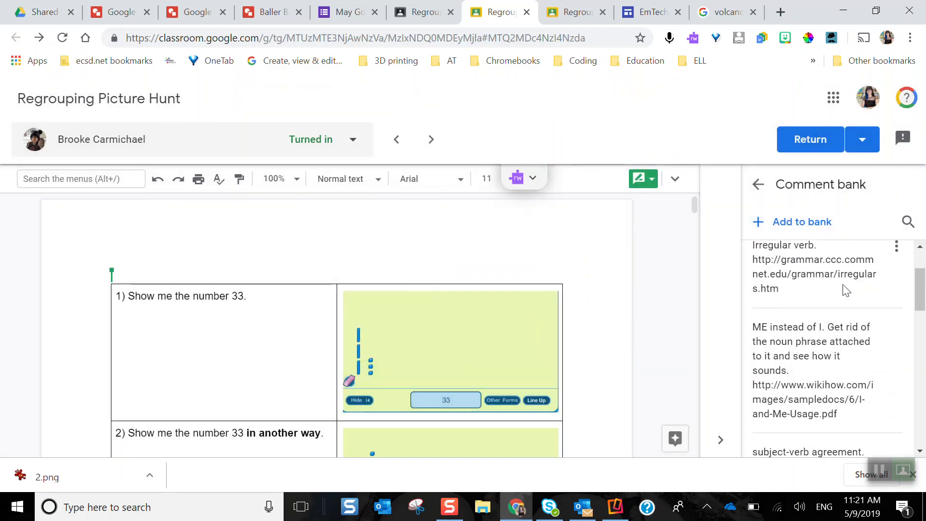
pyautogui.scroll(-4, 843, 285)
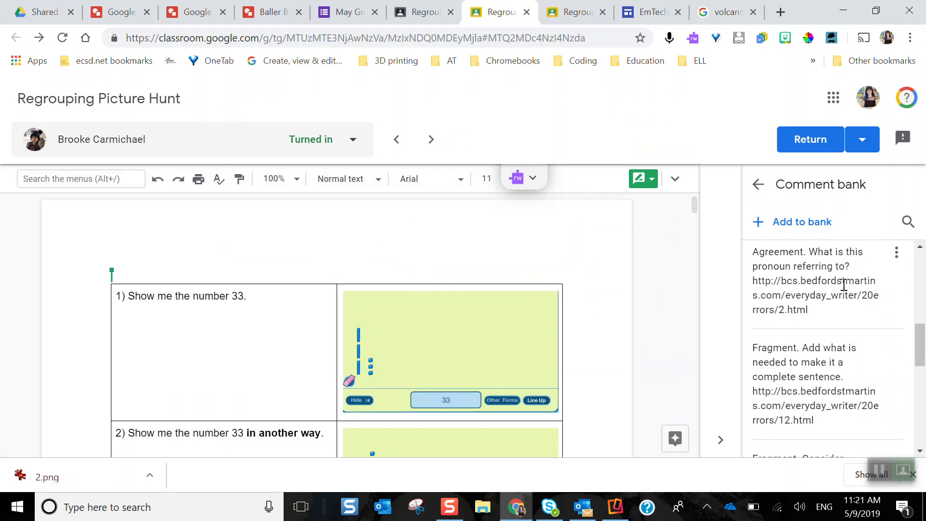
pyautogui.scroll(-2, 843, 285)
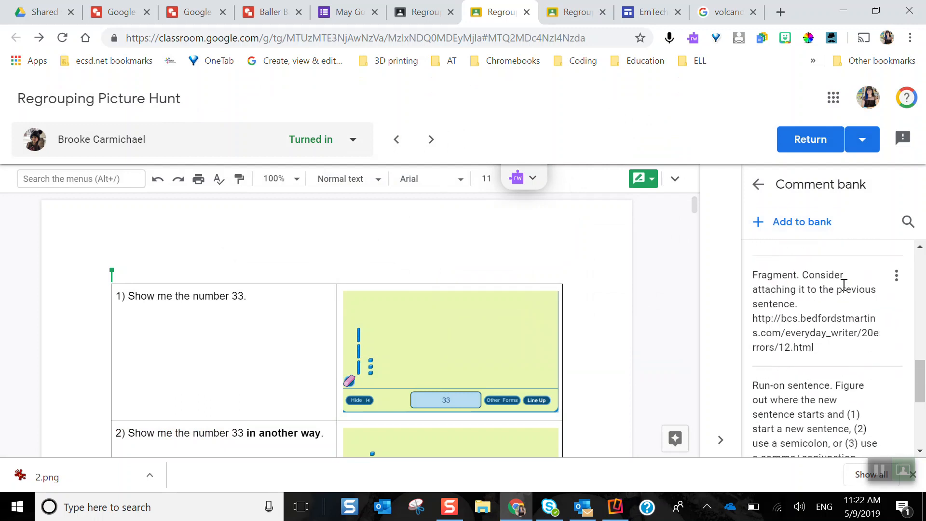
pyautogui.scroll(3, 844, 285)
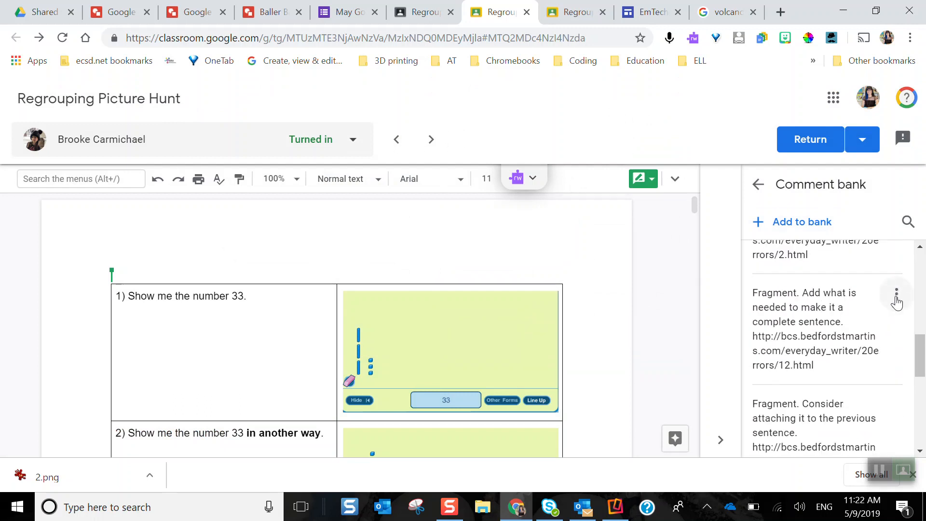
pyautogui.click(897, 295)
pyautogui.click(826, 329)
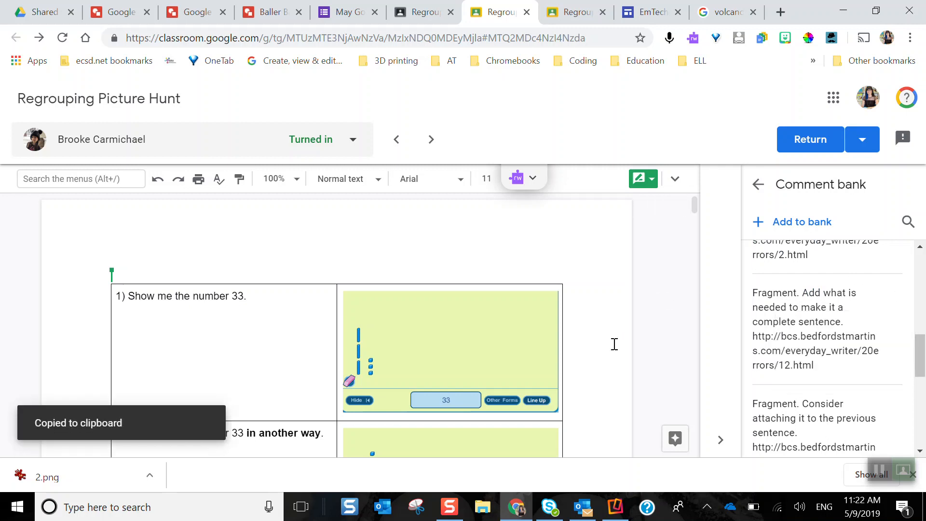
# Leave the comment bank, paste the copied fragment comment as a private comment to the student, and discard the draft without posting
pyautogui.click(305, 323)
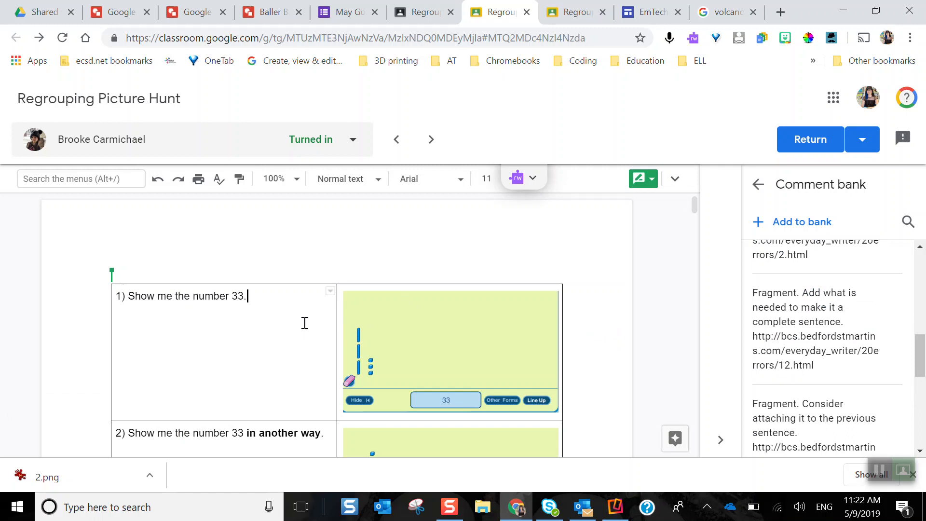
pyautogui.click(758, 185)
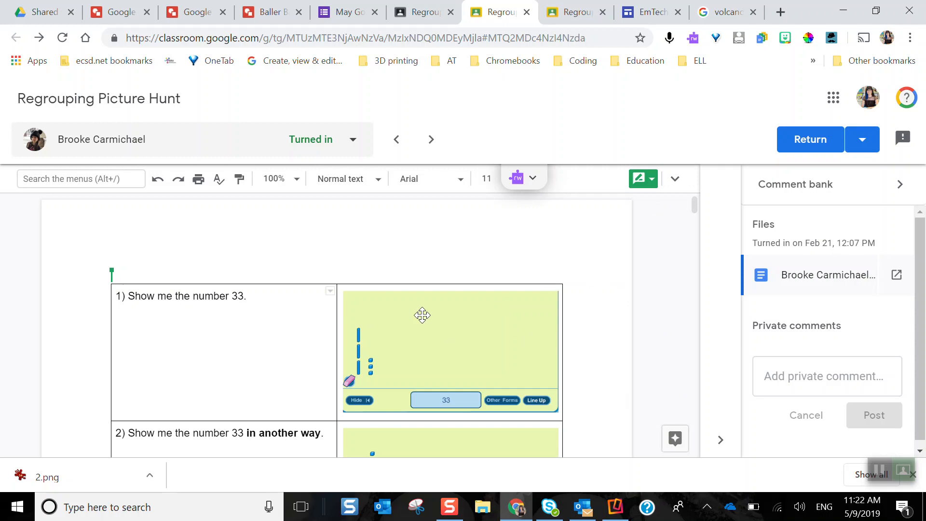
pyautogui.click(782, 370)
pyautogui.hotkey('ctrl', 'v')
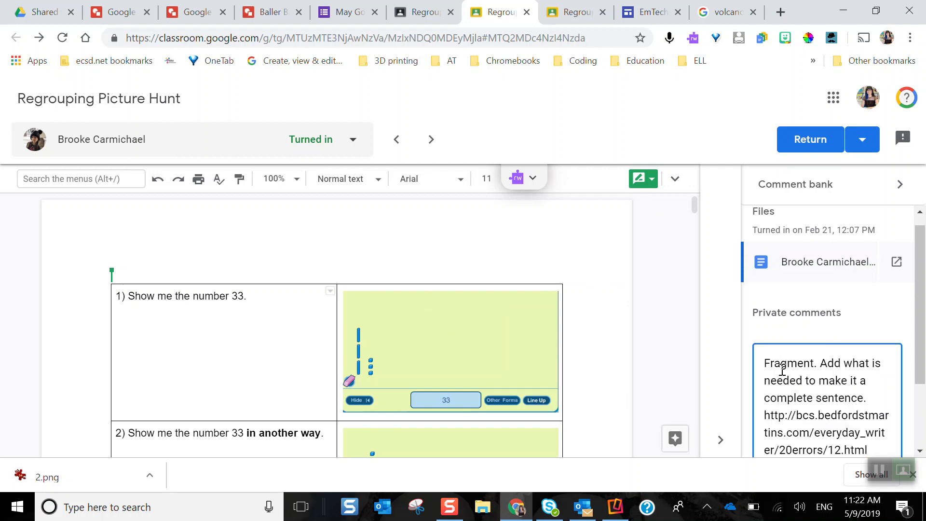
pyautogui.scroll(-2, 901, 343)
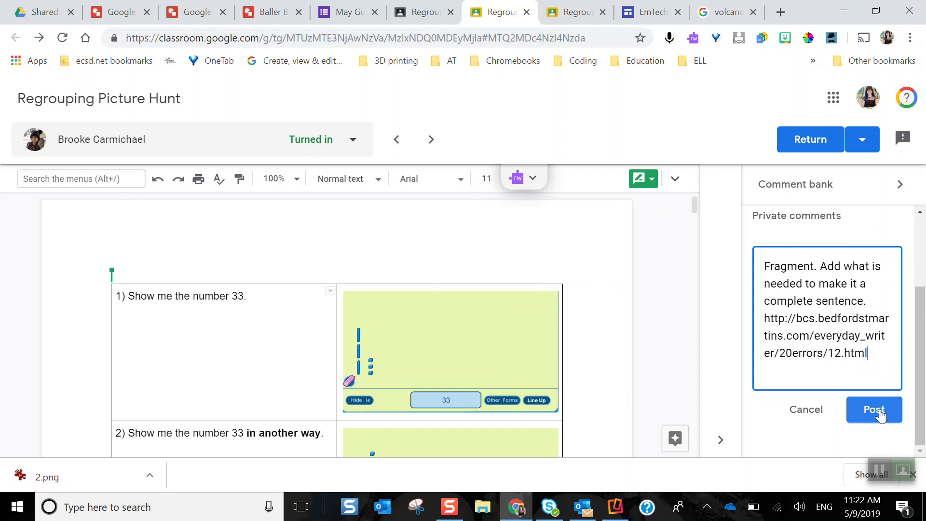
pyautogui.rightClick(802, 418)
pyautogui.click(802, 418)
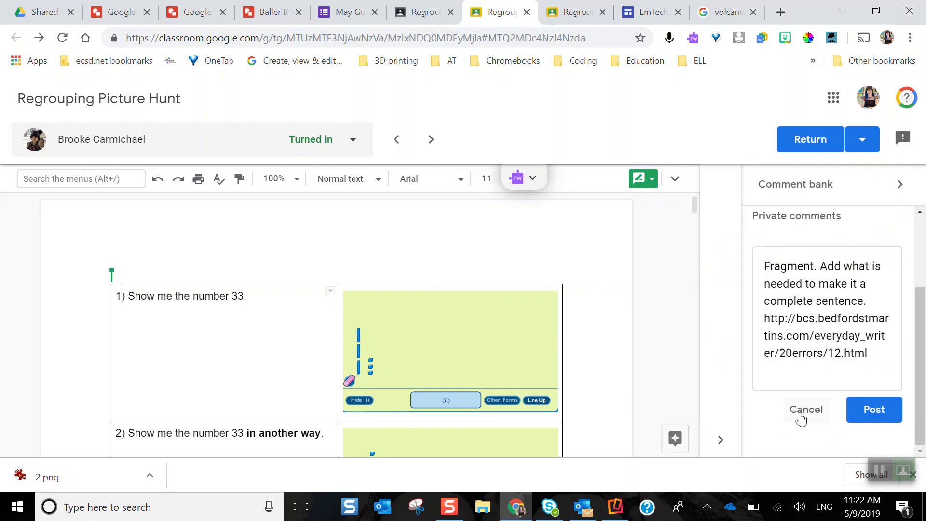
pyautogui.click(802, 418)
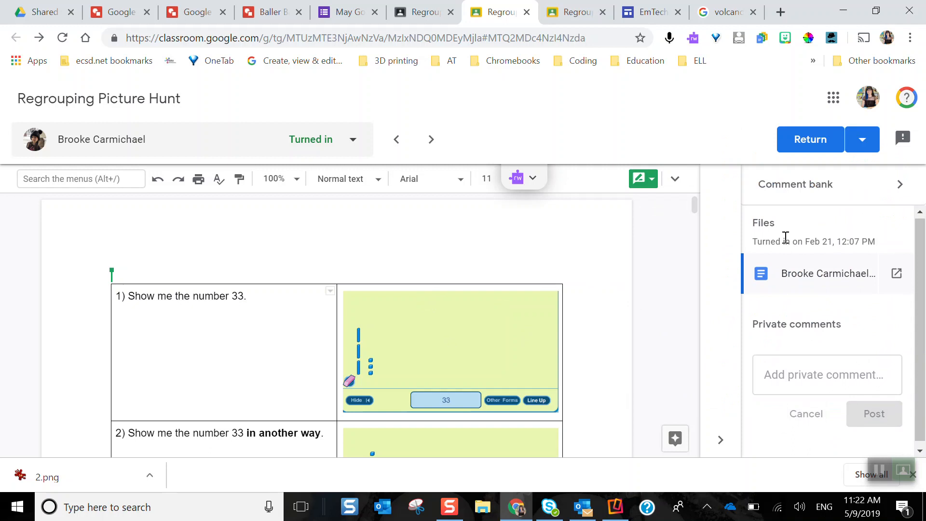
# Look at the options for returning one or multiple submissions, and advance through the next students' work
pyautogui.click(862, 139)
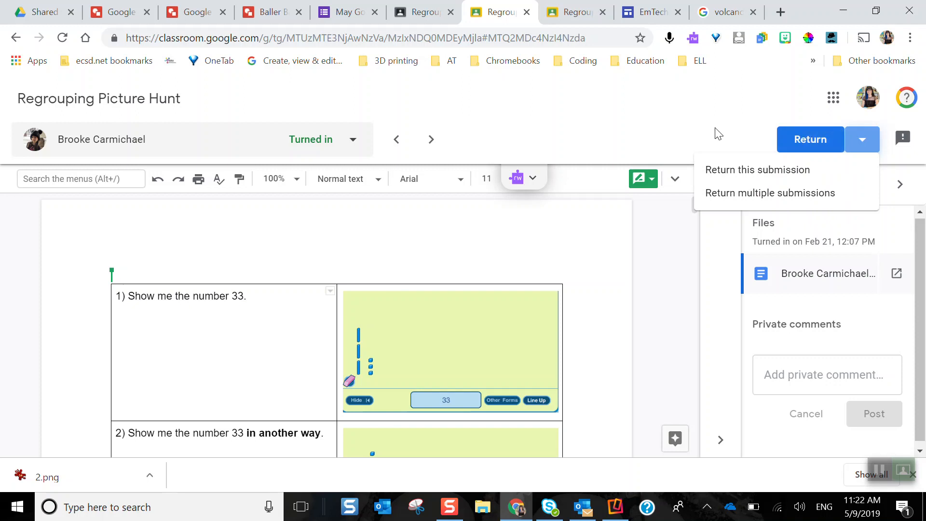
pyautogui.click(680, 113)
pyautogui.scroll(-1, 832, 271)
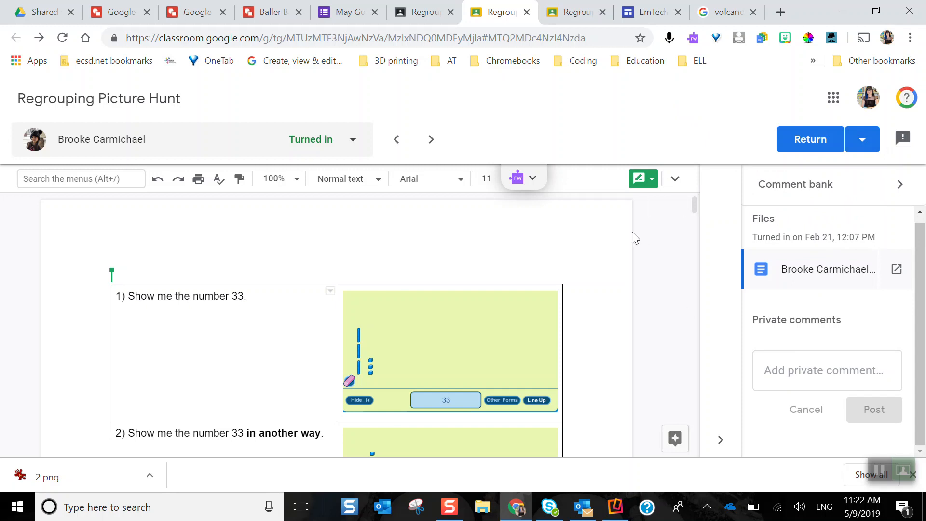
pyautogui.click(430, 139)
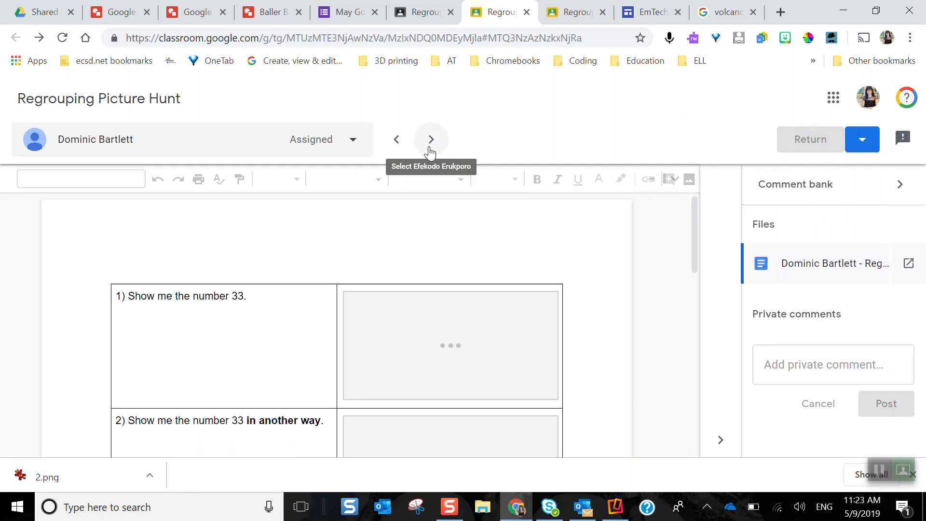
pyautogui.click(430, 150)
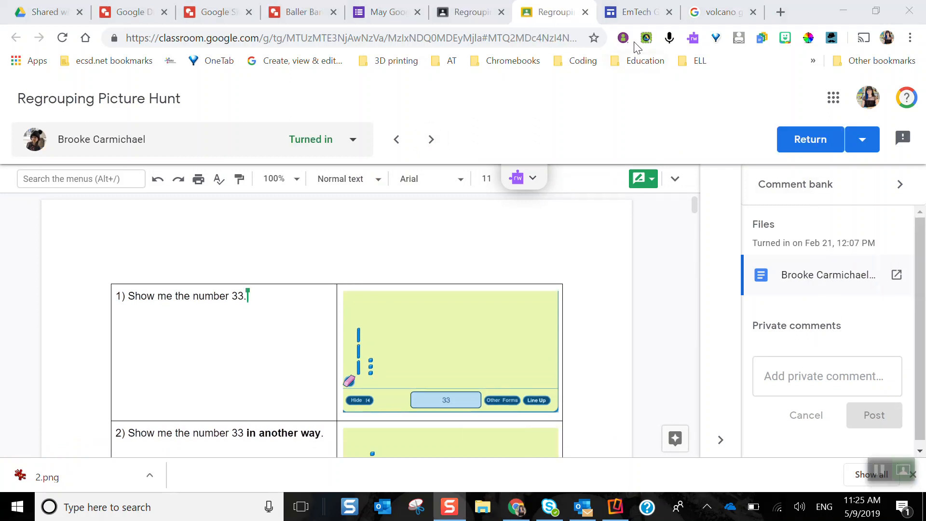
# Start the webcam recorder extension, allow it to use the microphone and camera, and close its window without recording
pyautogui.click(623, 38)
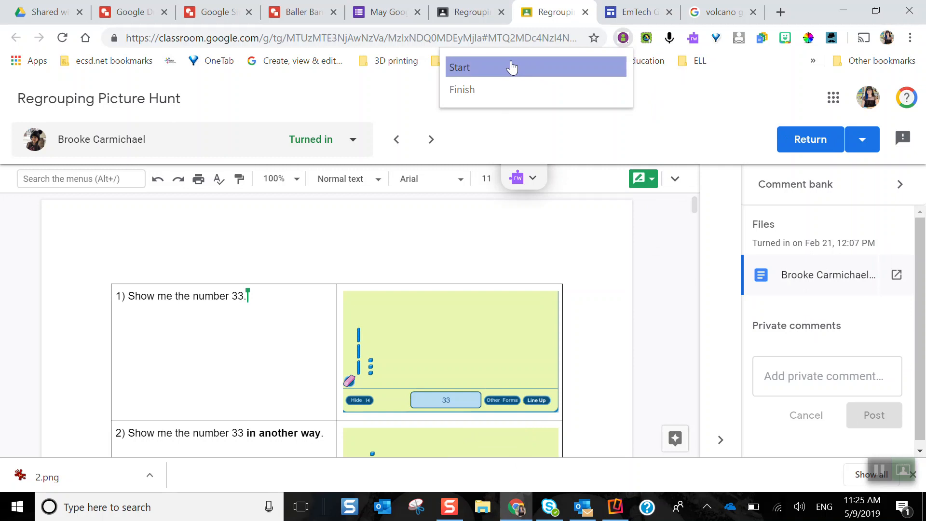
pyautogui.click(512, 68)
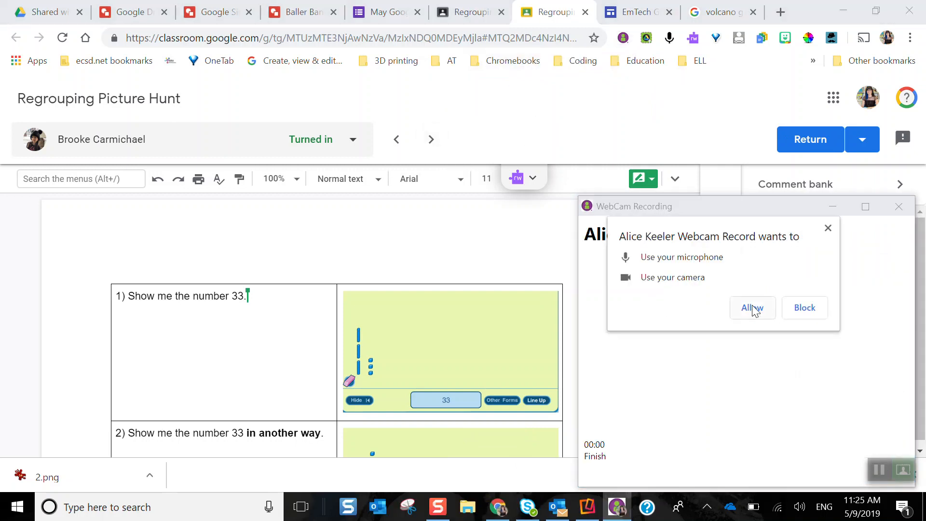
pyautogui.click(752, 307)
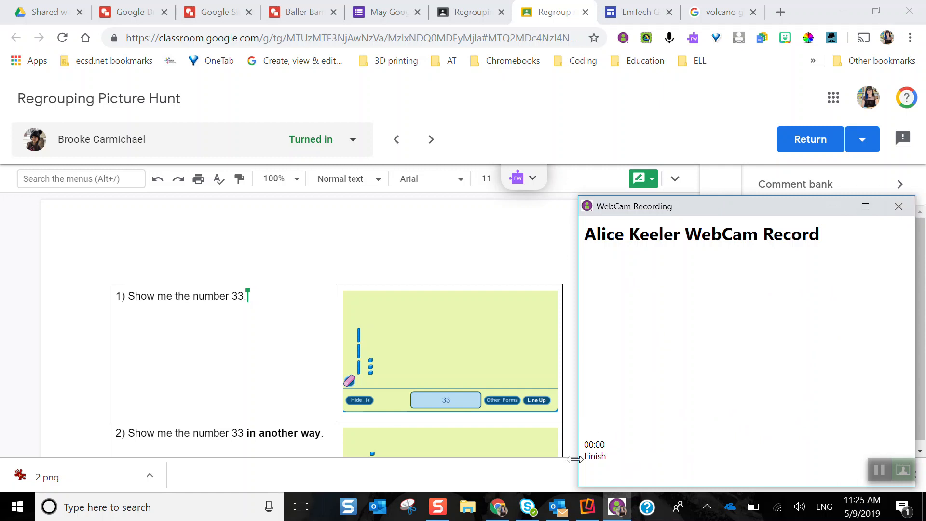
pyautogui.click(899, 207)
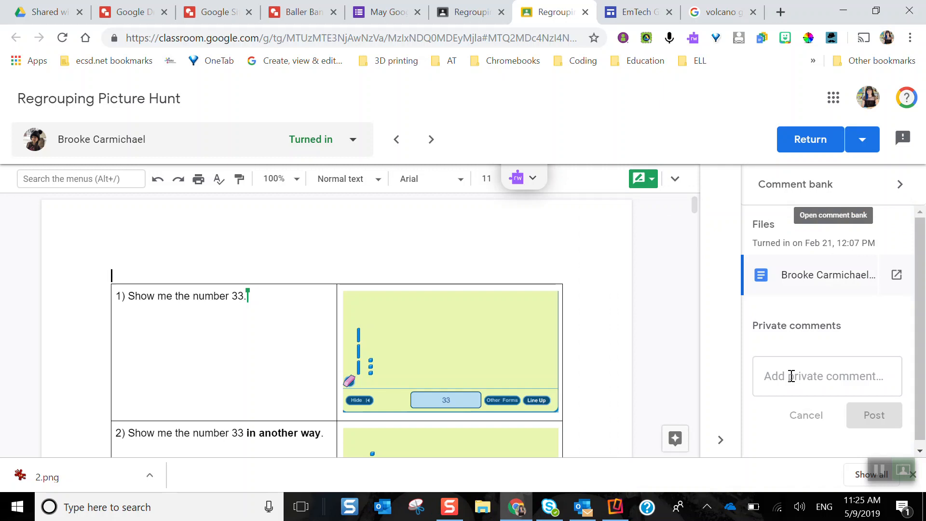
pyautogui.click(792, 376)
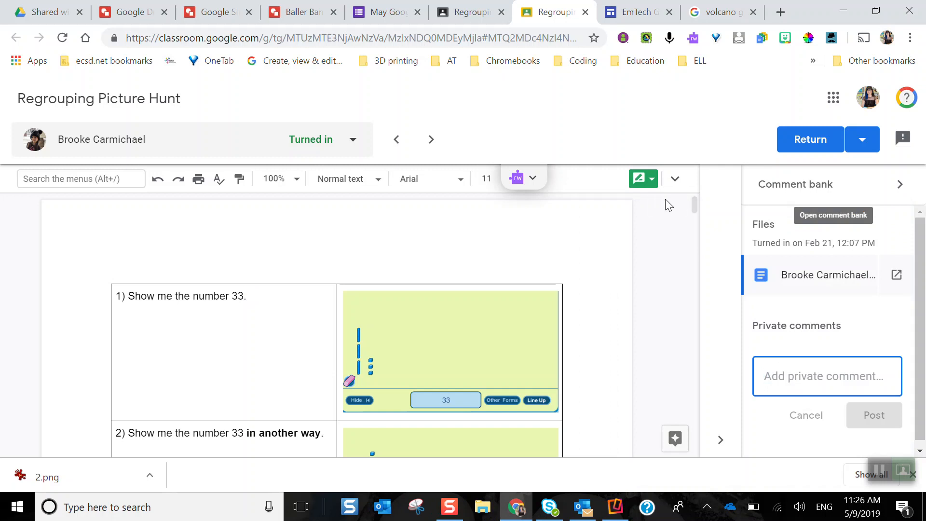
# Capture a partial screenshot of the first question and its picture, and authorize the screenshot extension with the teacher's Google account
pyautogui.click(647, 39)
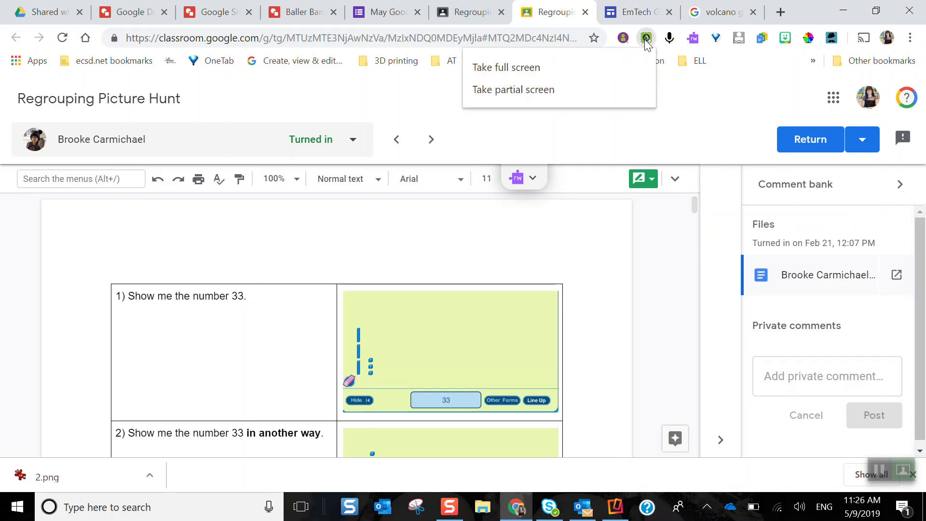
pyautogui.click(523, 89)
pyautogui.moveTo(99, 266); pyautogui.dragTo(580, 414)
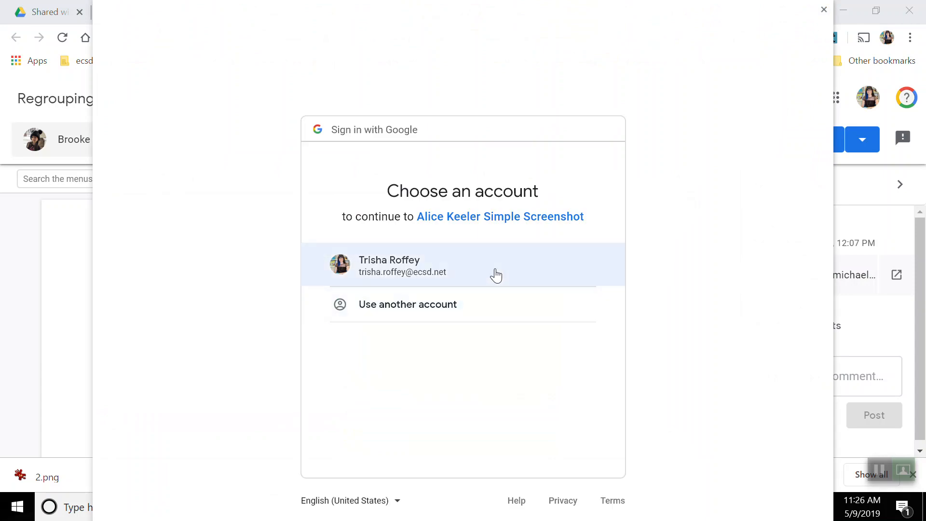
pyautogui.click(497, 275)
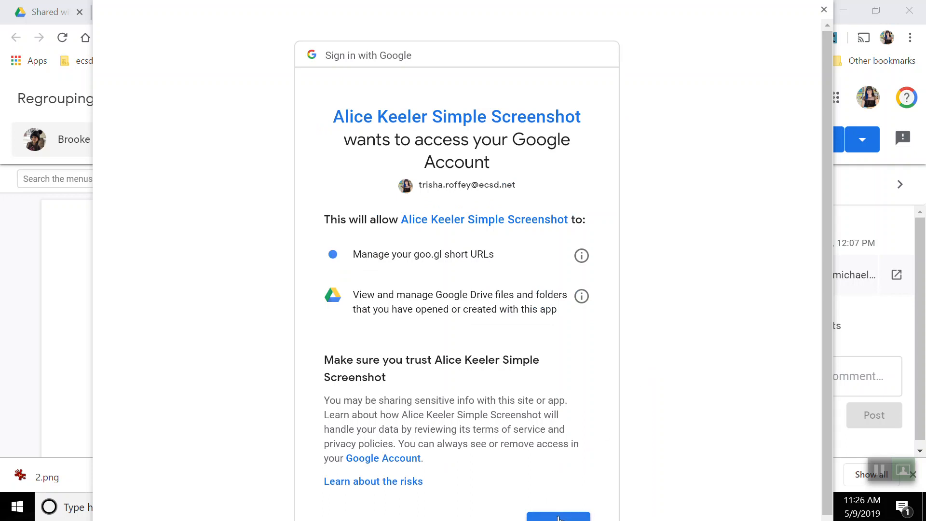
pyautogui.click(558, 517)
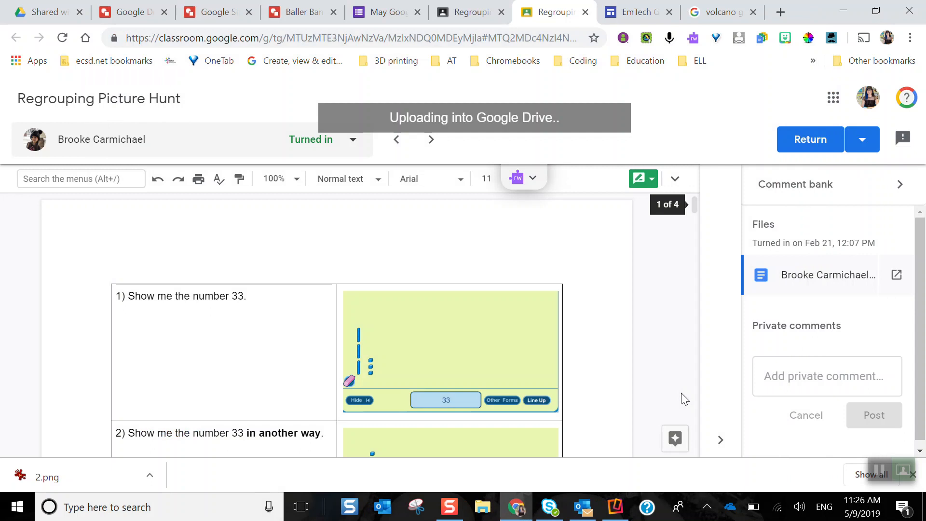
# Draft the private comment "This was a great start. Can you show me two other ways.", pasting the saved fragment comment and undoing that paste
pyautogui.click(805, 385)
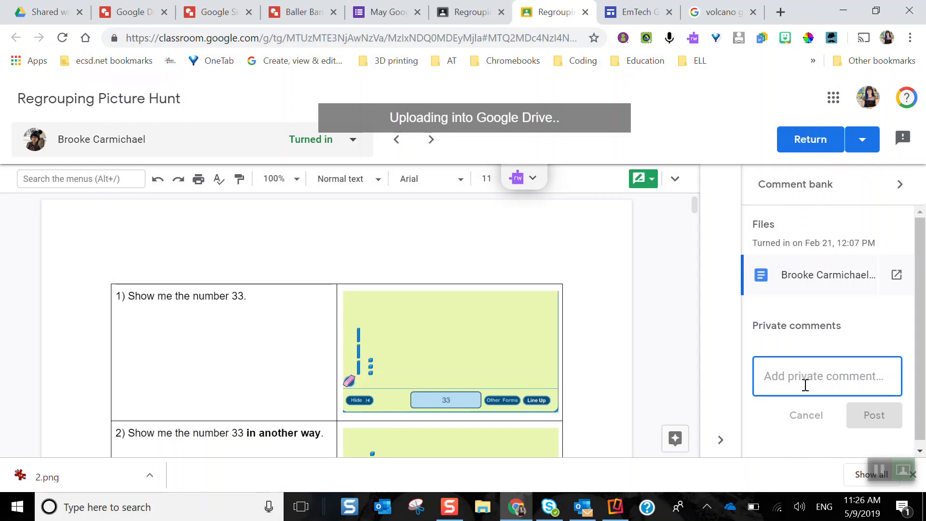
pyautogui.write('T')
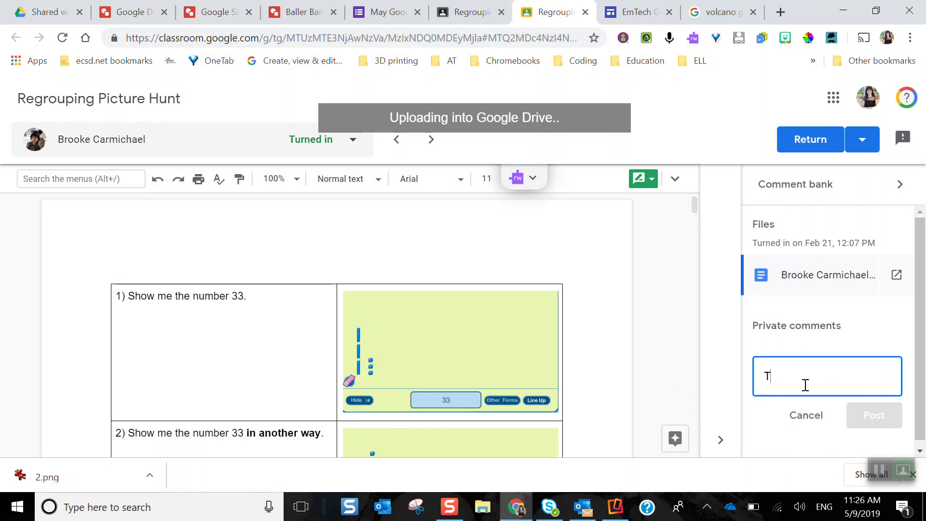
pyautogui.write('his was a great ')
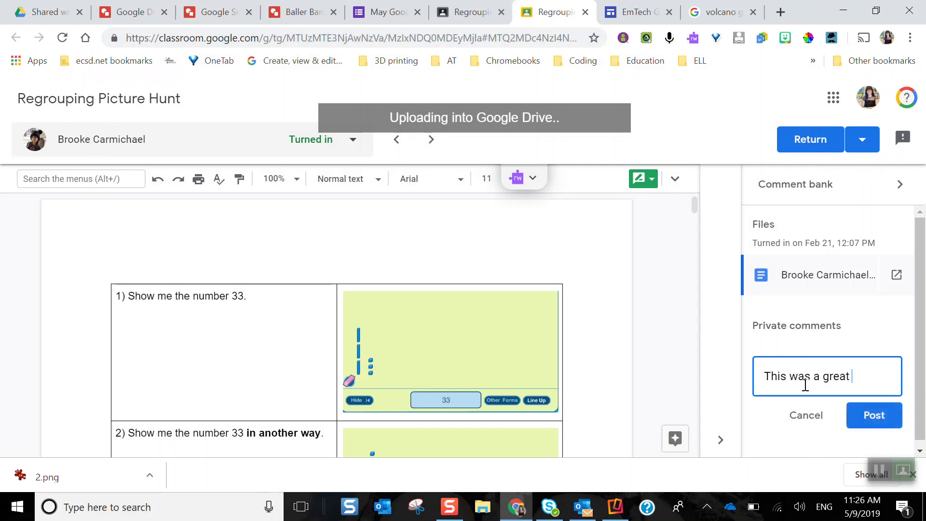
pyautogui.write('start  Can you show me two ')
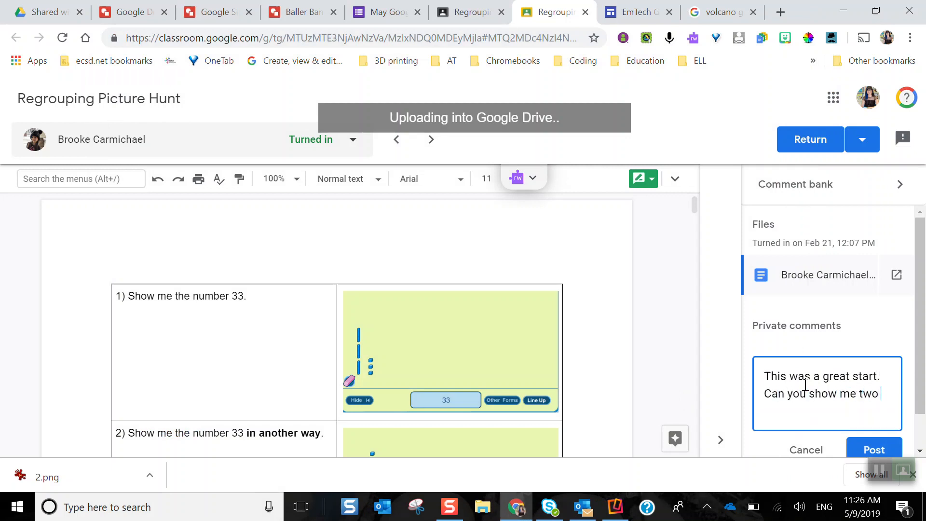
pyautogui.write('other ways')
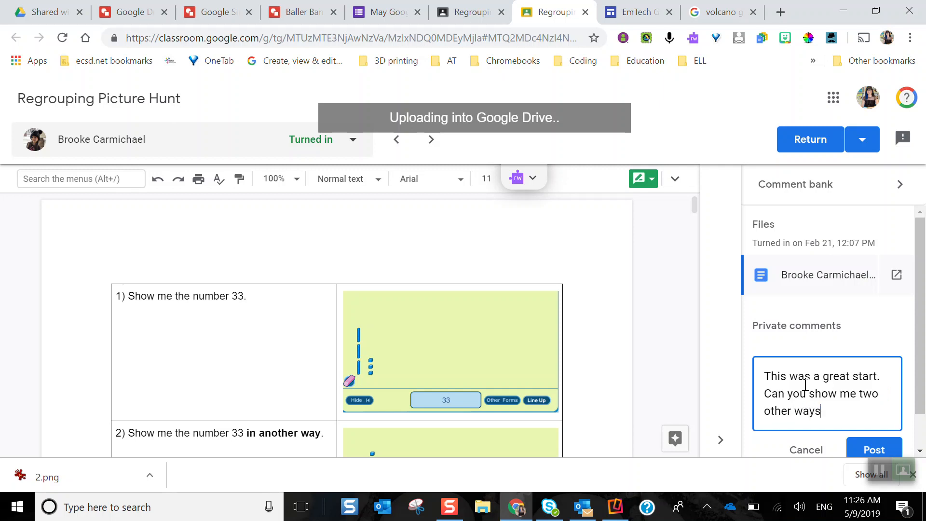
pyautogui.write('Fragment. Add what is needed to make it a complete sentence. http://bcs.bedfordstmartins.com/everyday_writer/20errors/12.html')
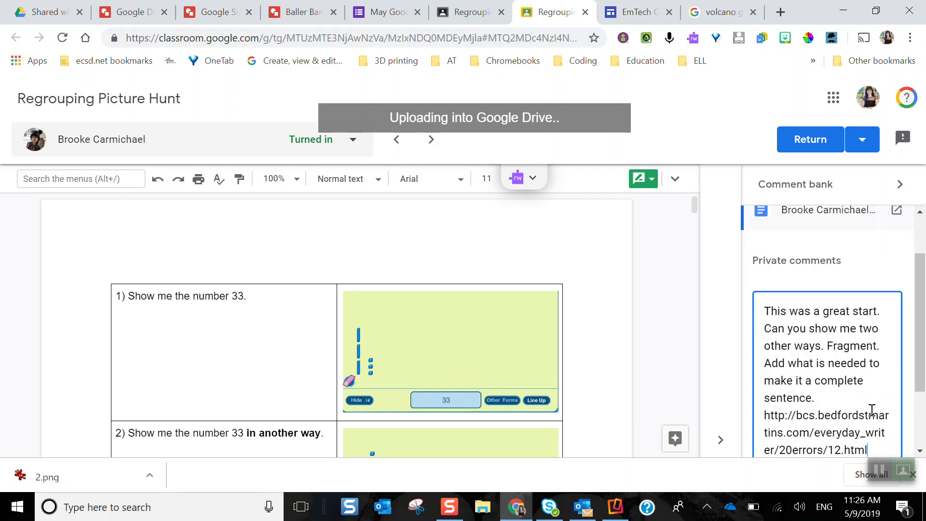
pyautogui.hotkey('ctrl', 'z')
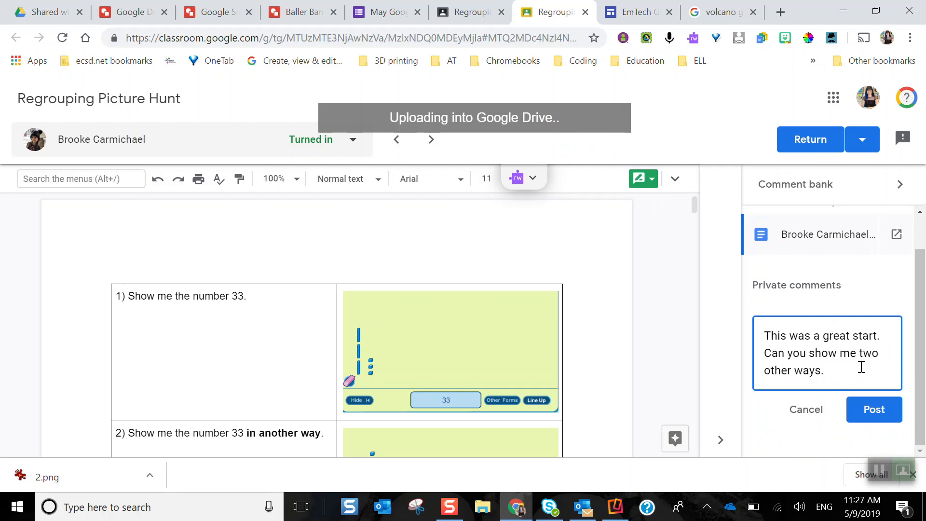
pyautogui.click(875, 474)
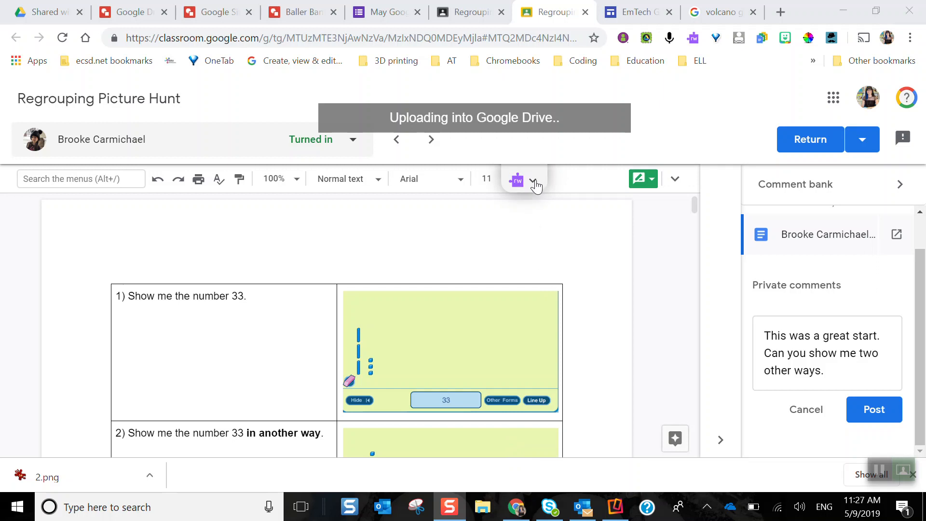
# Expand the Read&Write toolbar, record a voice note with microphone access allowed, and insert it into the student's document
pyautogui.click(533, 181)
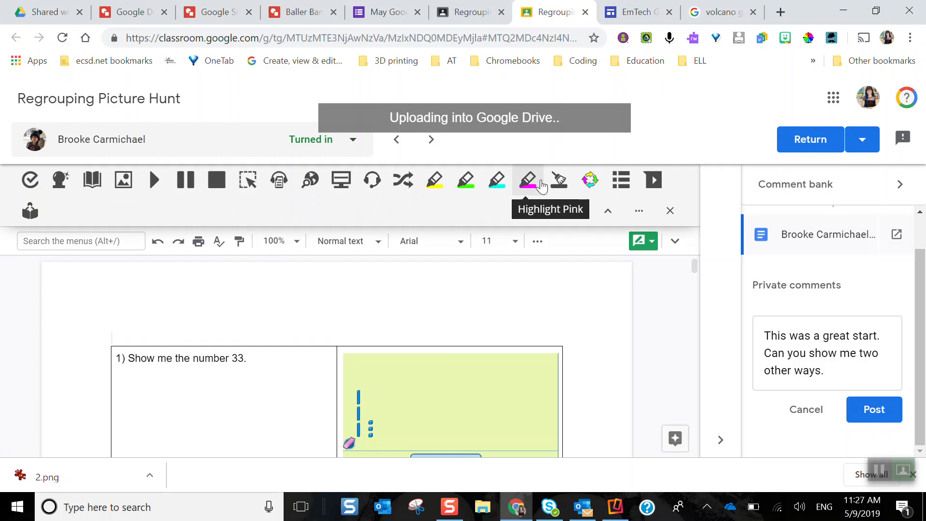
pyautogui.click(655, 184)
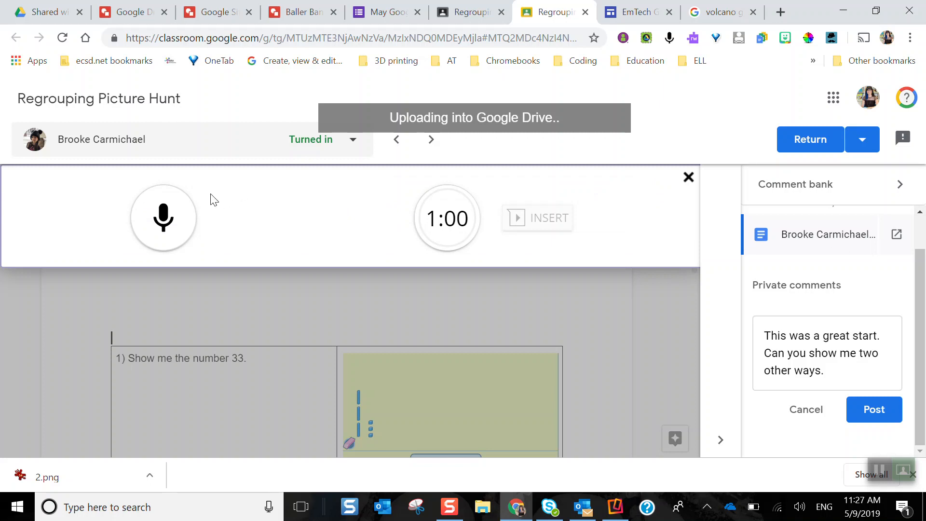
pyautogui.click(175, 223)
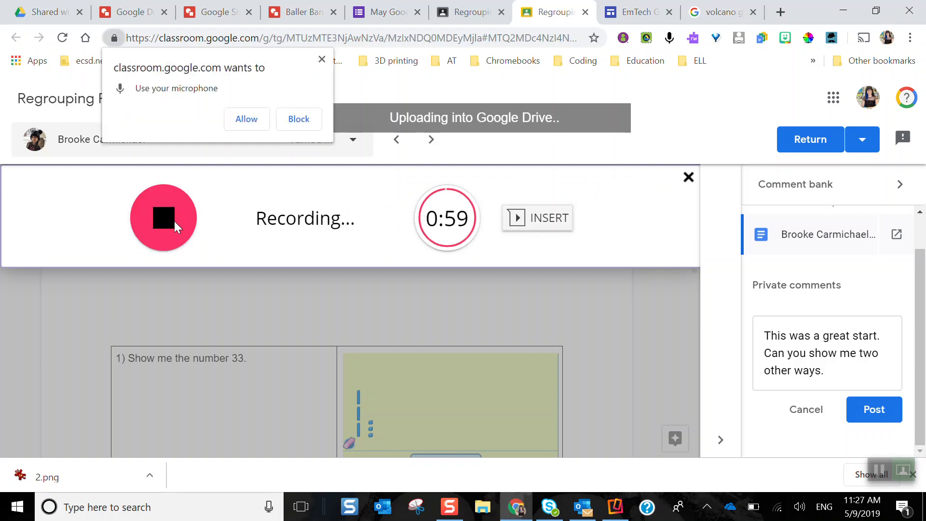
pyautogui.click(246, 119)
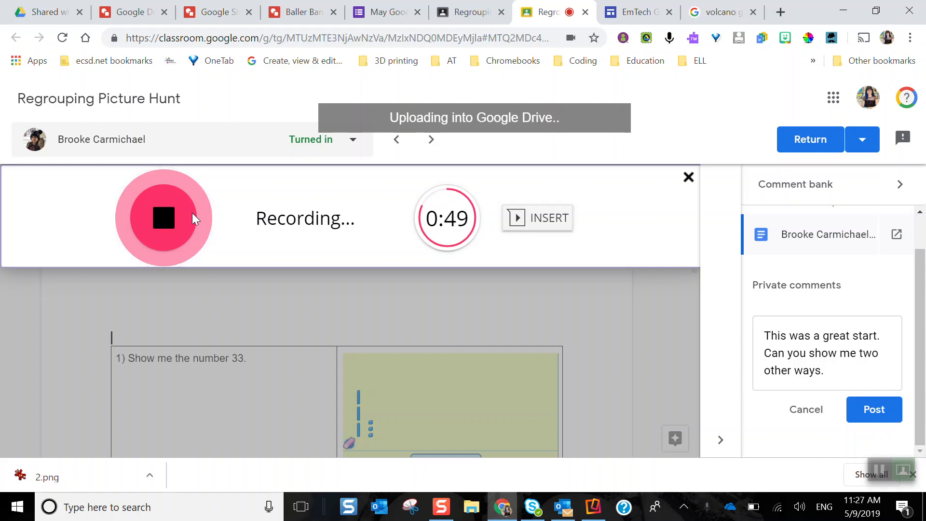
pyautogui.click(175, 221)
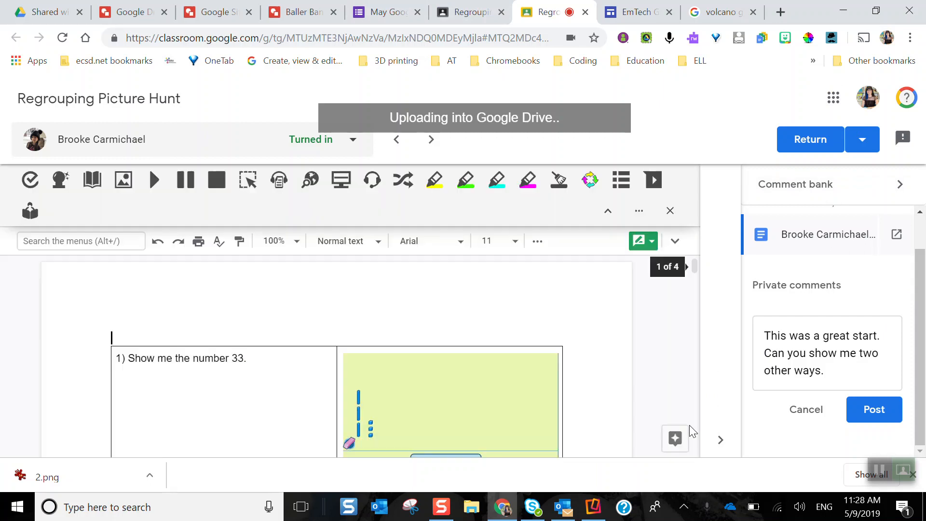
# Look for the voice note in the submission, opening the student's document in its own tab to examine the comments beside the table
pyautogui.scroll(-5, 636, 325)
pyautogui.rightClick(635, 325)
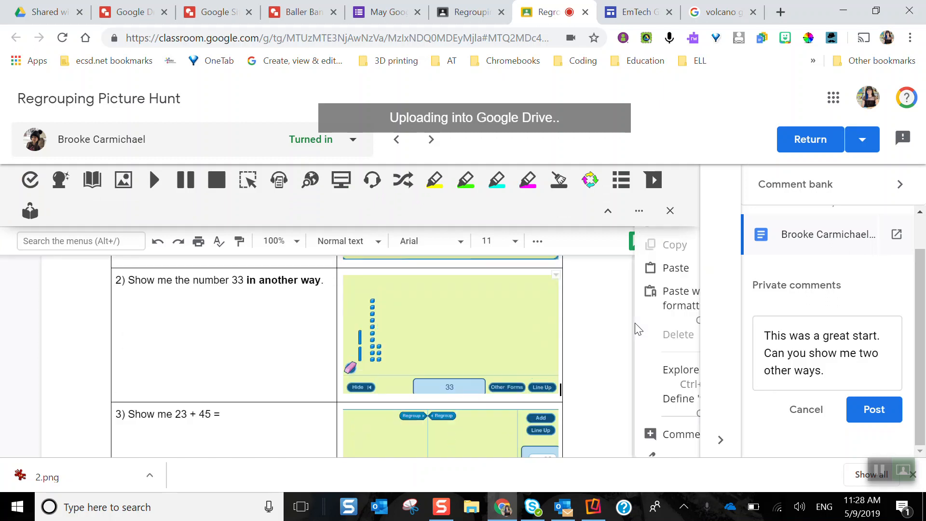
pyautogui.scroll(3, 581, 293)
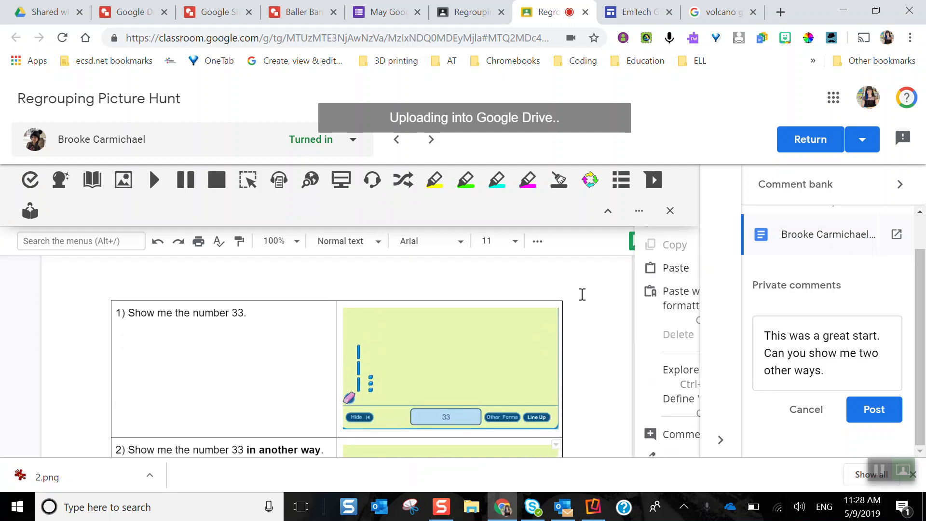
pyautogui.click(626, 359)
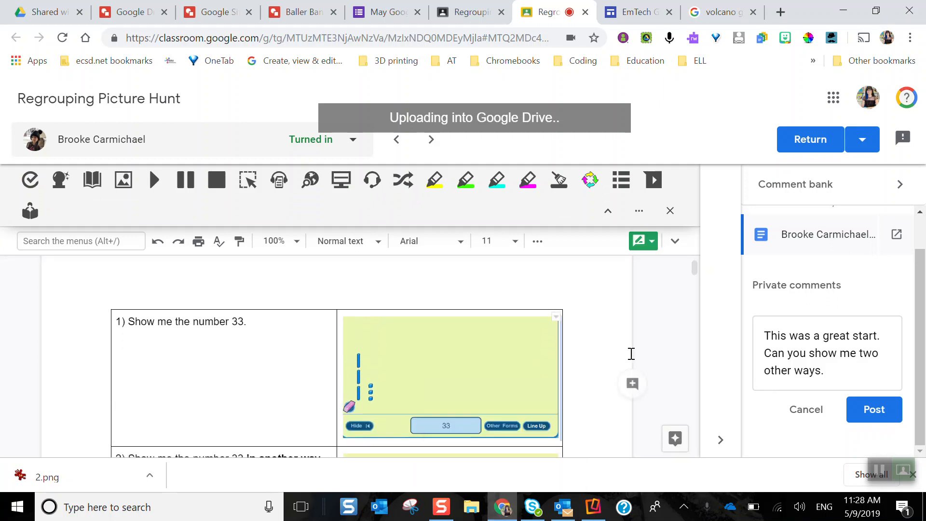
pyautogui.click(897, 236)
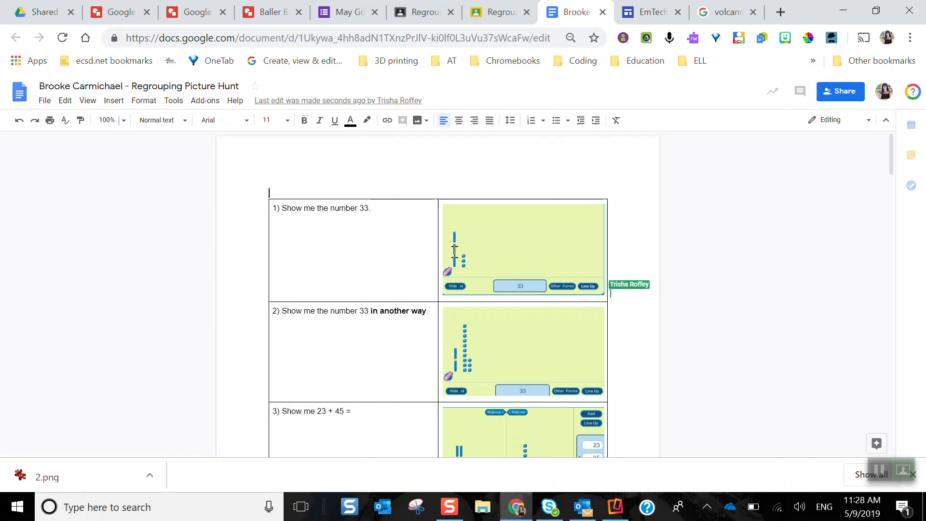
pyautogui.scroll(-10, 733, 338)
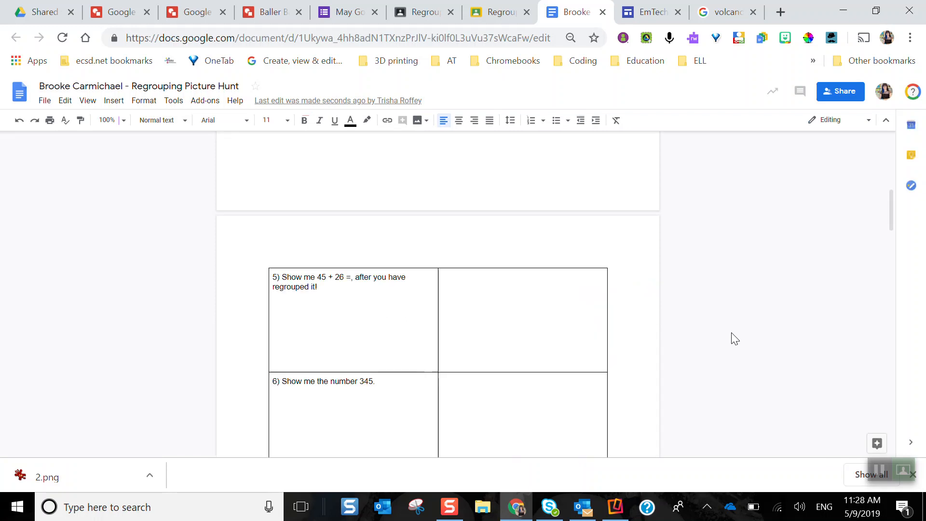
pyautogui.scroll(10, 735, 338)
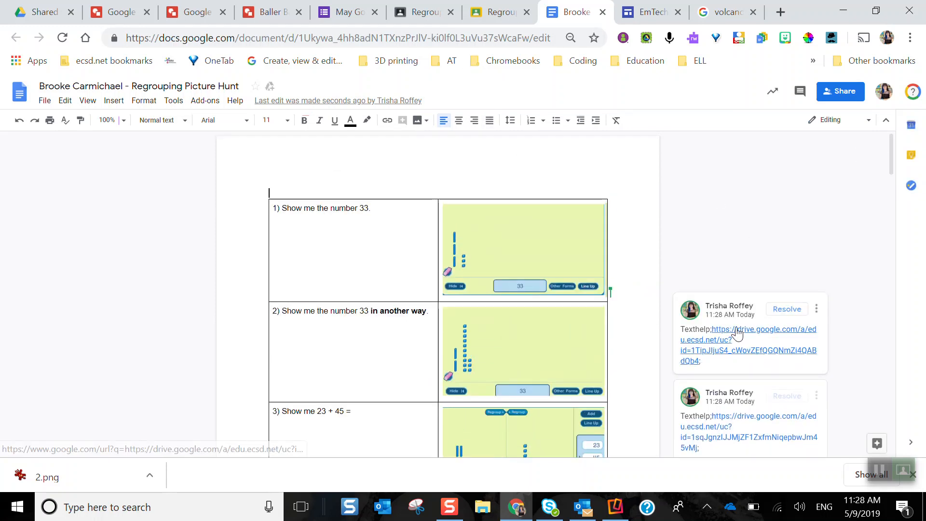
pyautogui.click(728, 244)
pyautogui.scroll(-1, 729, 249)
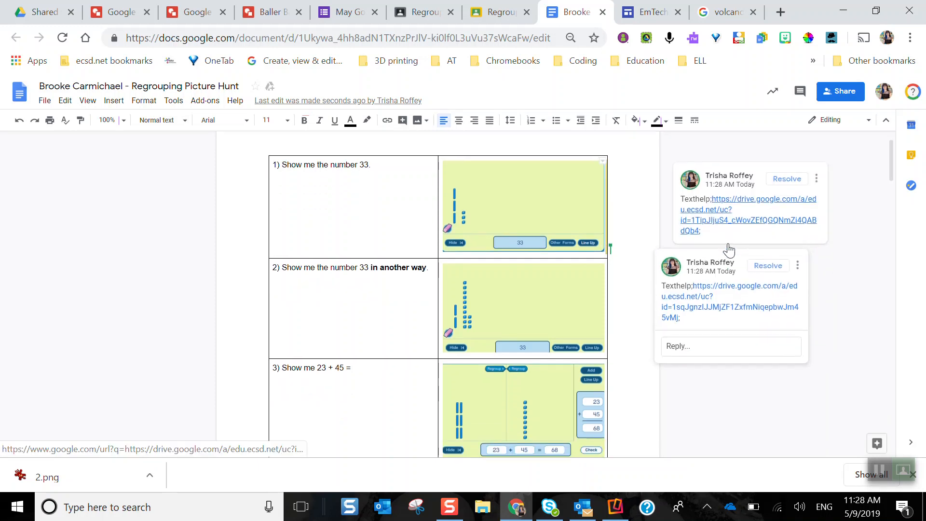
pyautogui.click(846, 280)
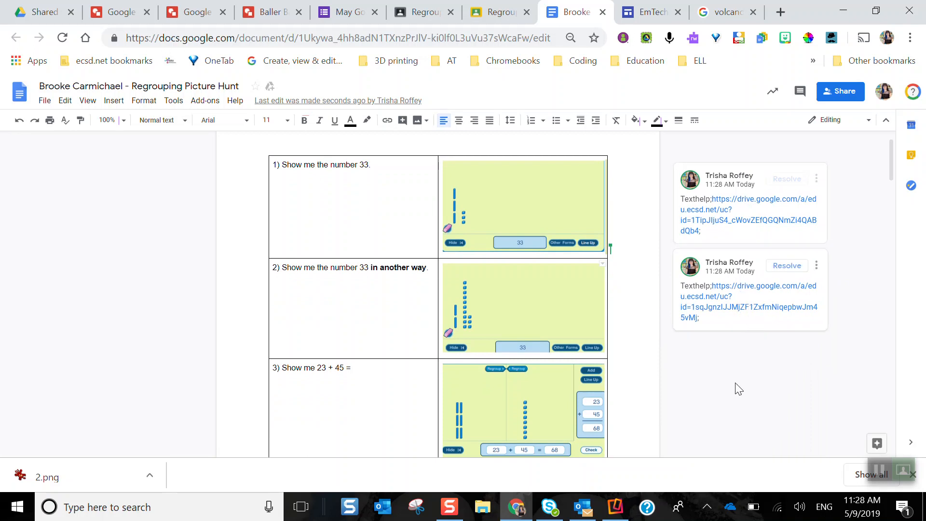
pyautogui.scroll(-1, 737, 386)
pyautogui.scroll(2, 738, 389)
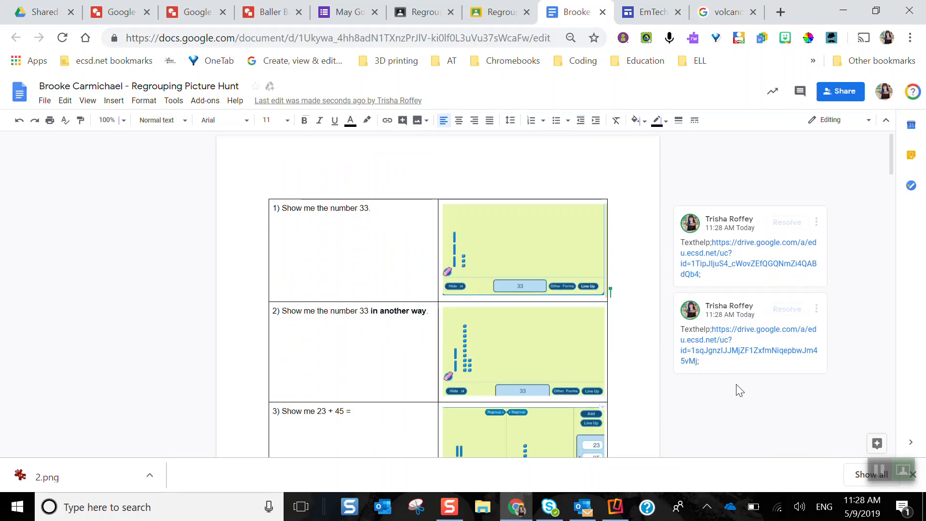
pyautogui.click(879, 470)
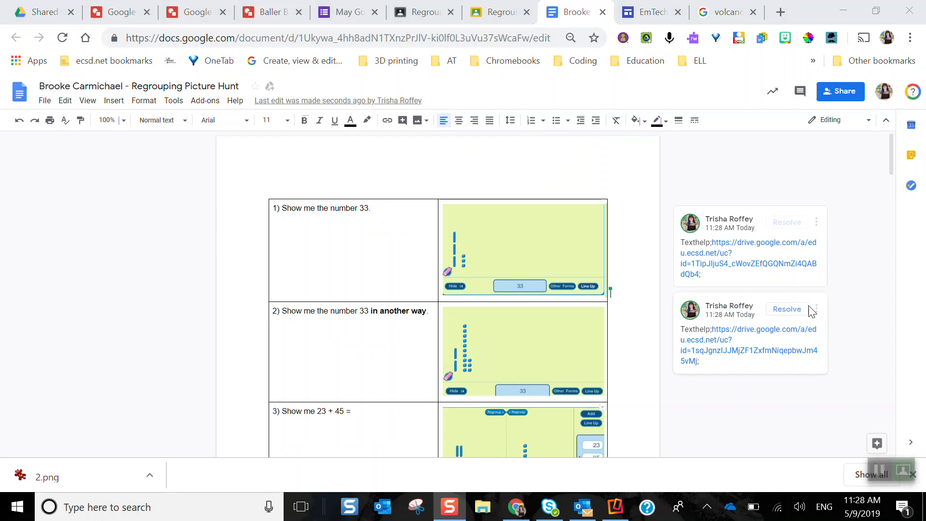
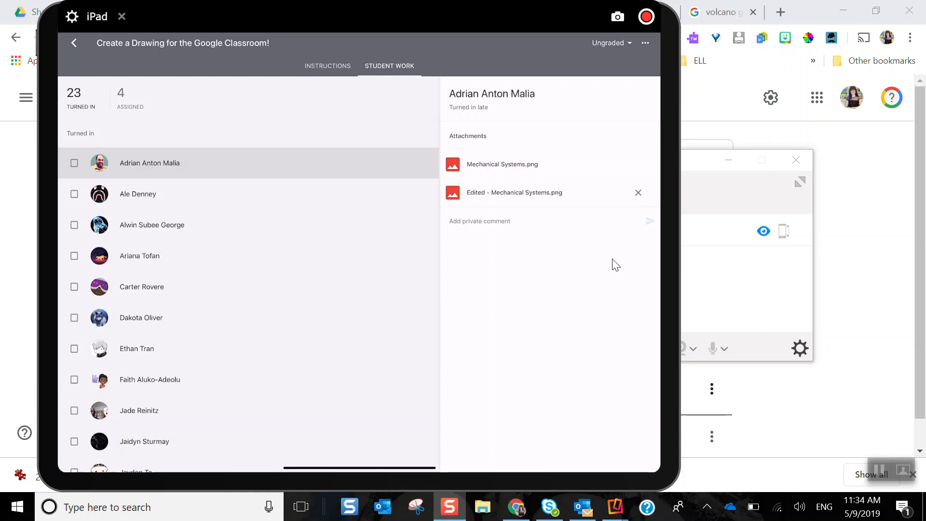
# Expand the "Share a Student Lesson" assignment under the Sharing is Caring topic and review its instructions
pyautogui.click(879, 474)
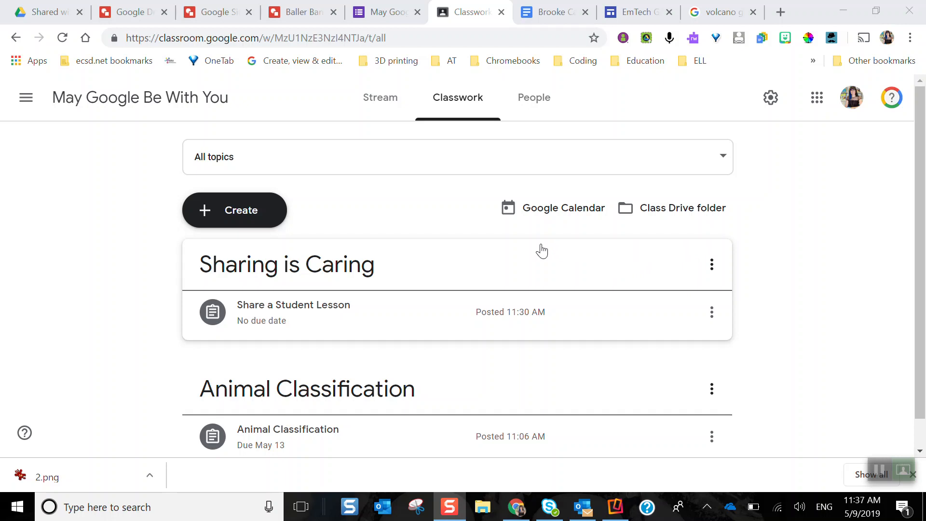
pyautogui.click(413, 329)
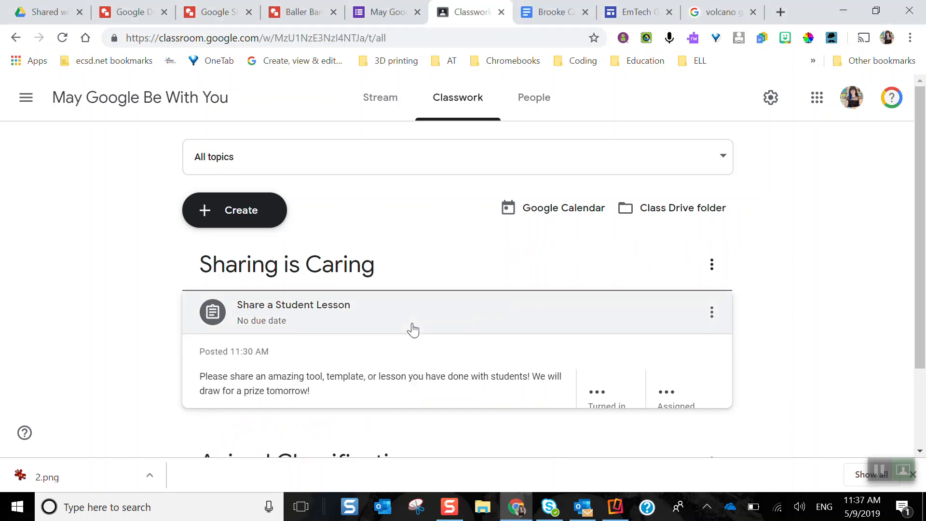
pyautogui.scroll(-2, 413, 329)
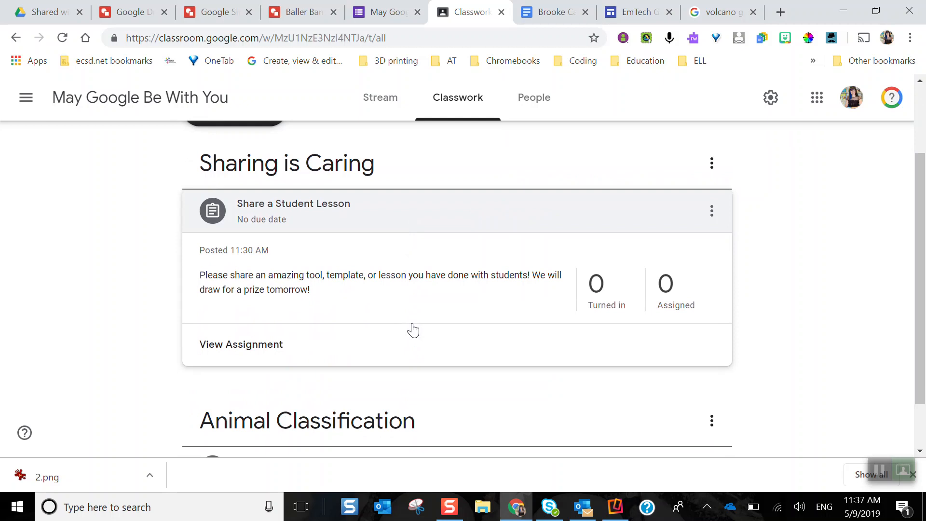
pyautogui.scroll(2, 413, 329)
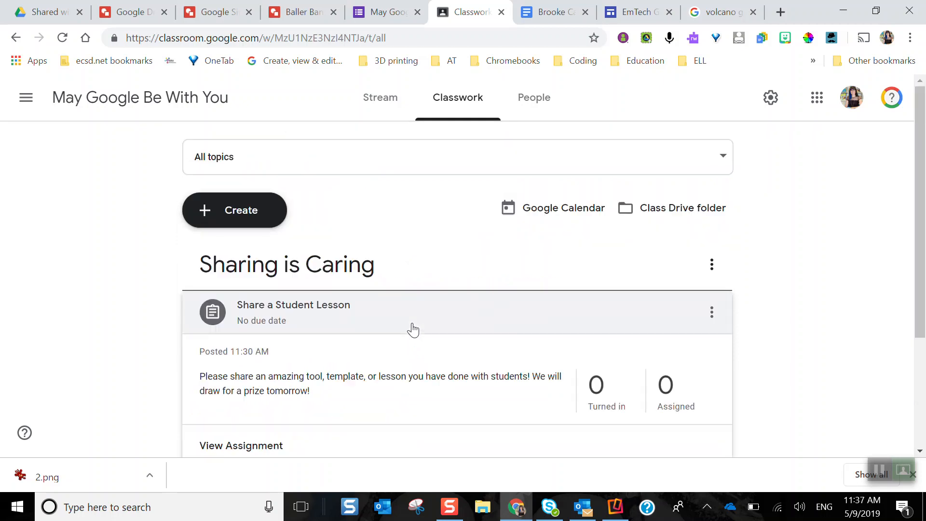
# Open and close the class settings, go to the class stream, and display the class code enlarged
pyautogui.click(780, 102)
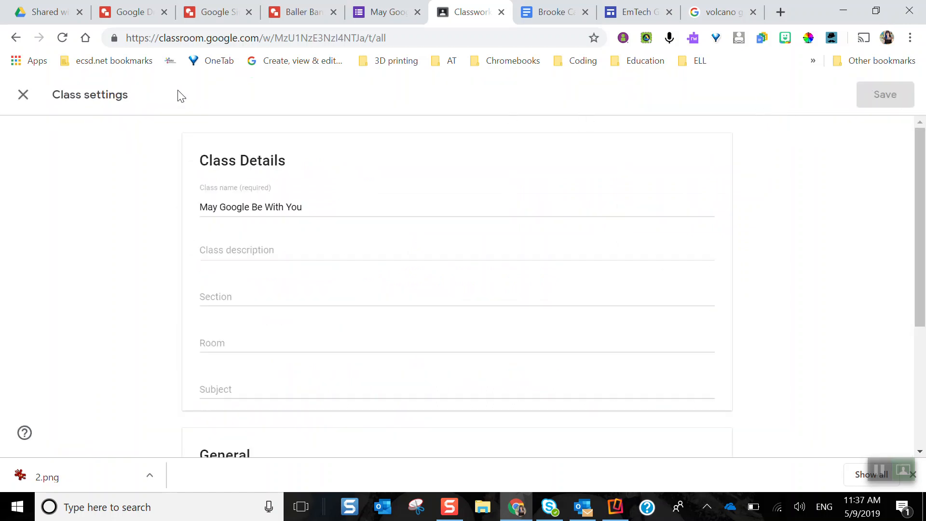
pyautogui.click(23, 95)
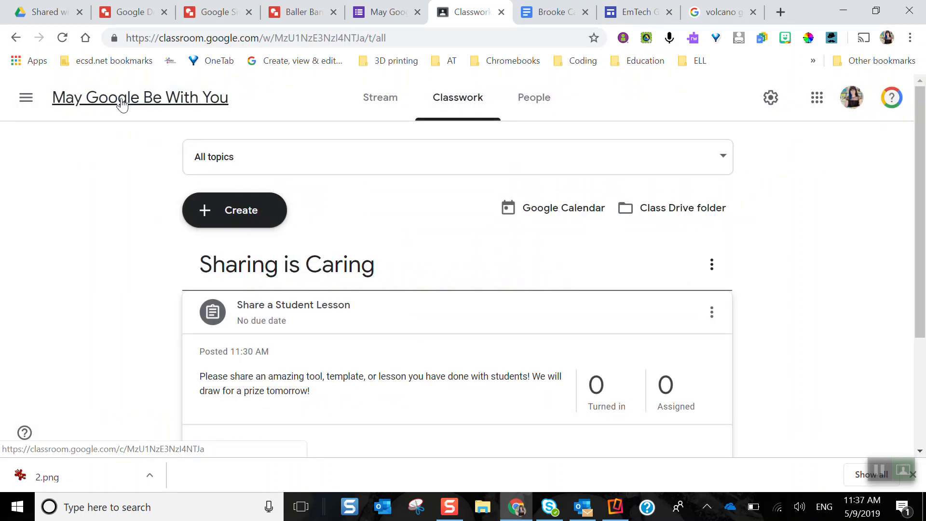
pyautogui.click(119, 104)
pyautogui.click(212, 203)
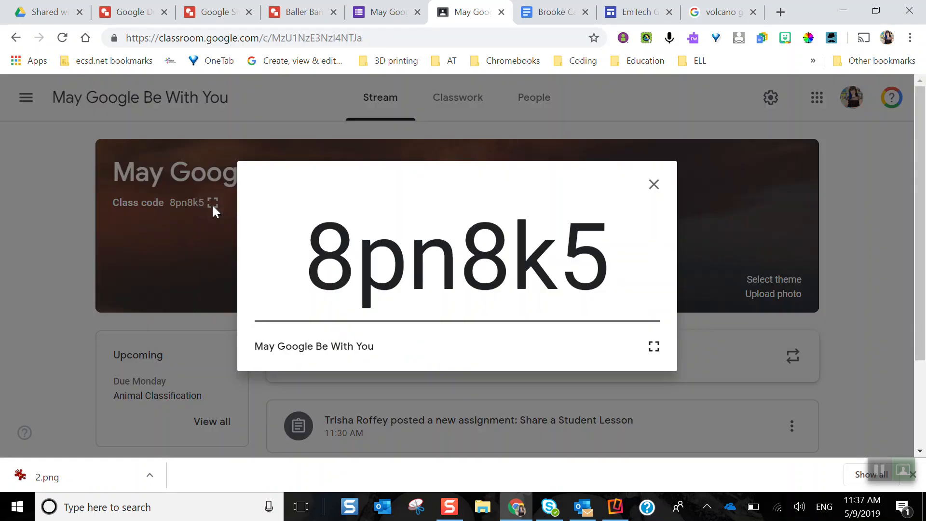